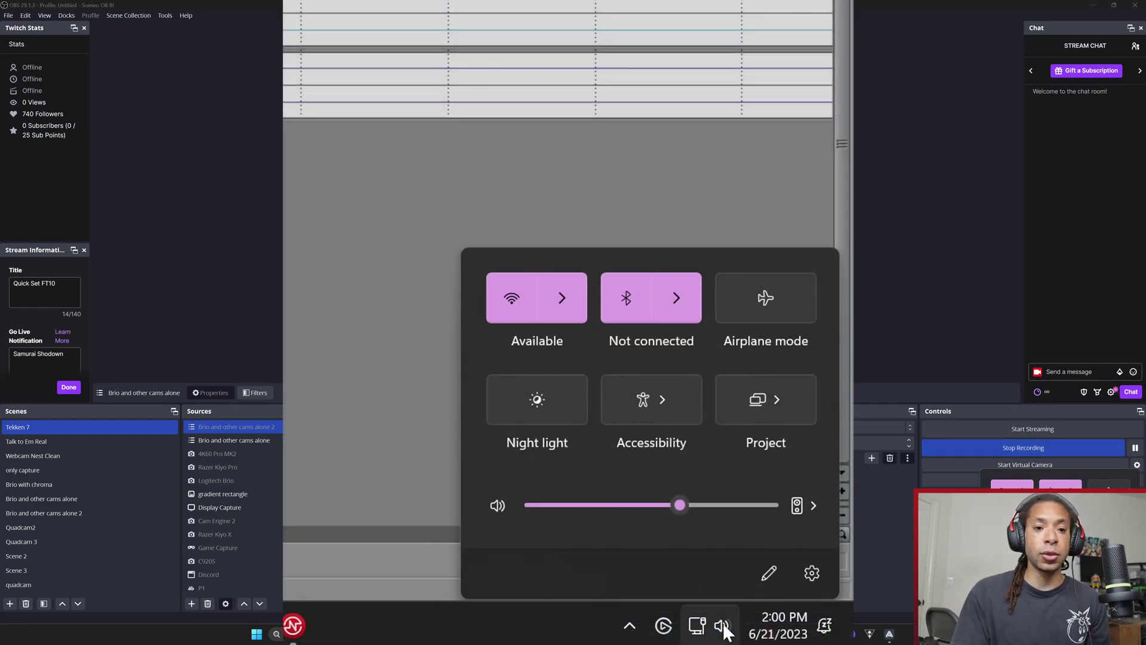
Switch the Windows sound output device to Headphones (HyperX Cloud III).
{"action": "left_click", "coordinate": [800, 492]}
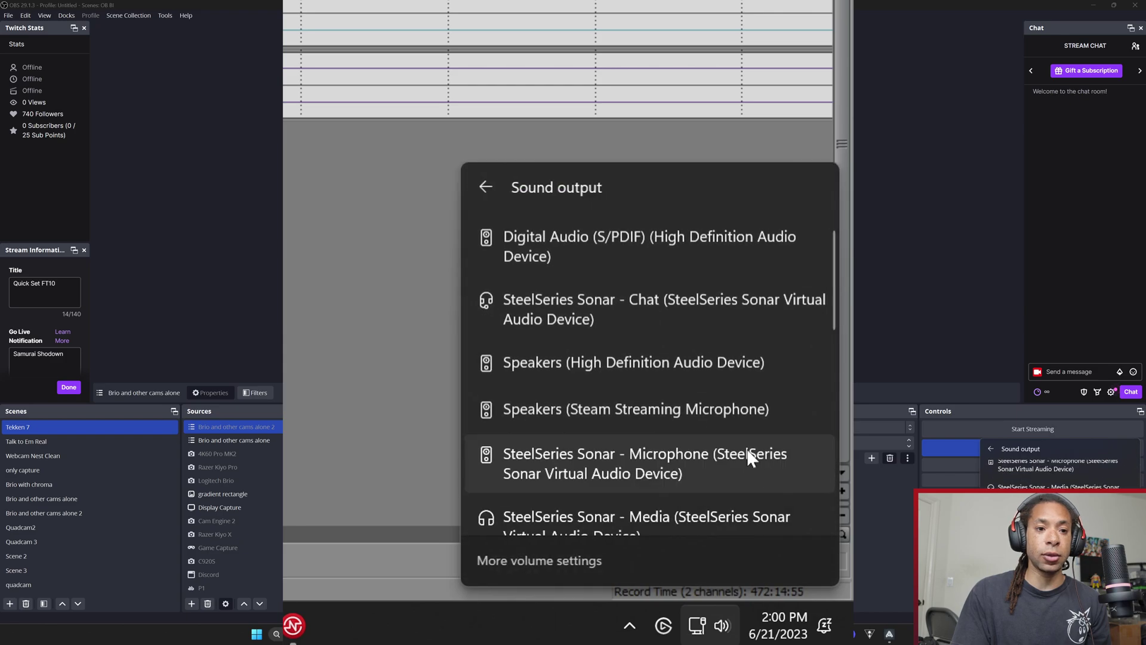
{"action": "scroll", "coordinate": [719, 307], "scroll_direction": "down", "scroll_amount": 3}
{"action": "scroll", "coordinate": [734, 322], "scroll_direction": "down", "scroll_amount": 5}
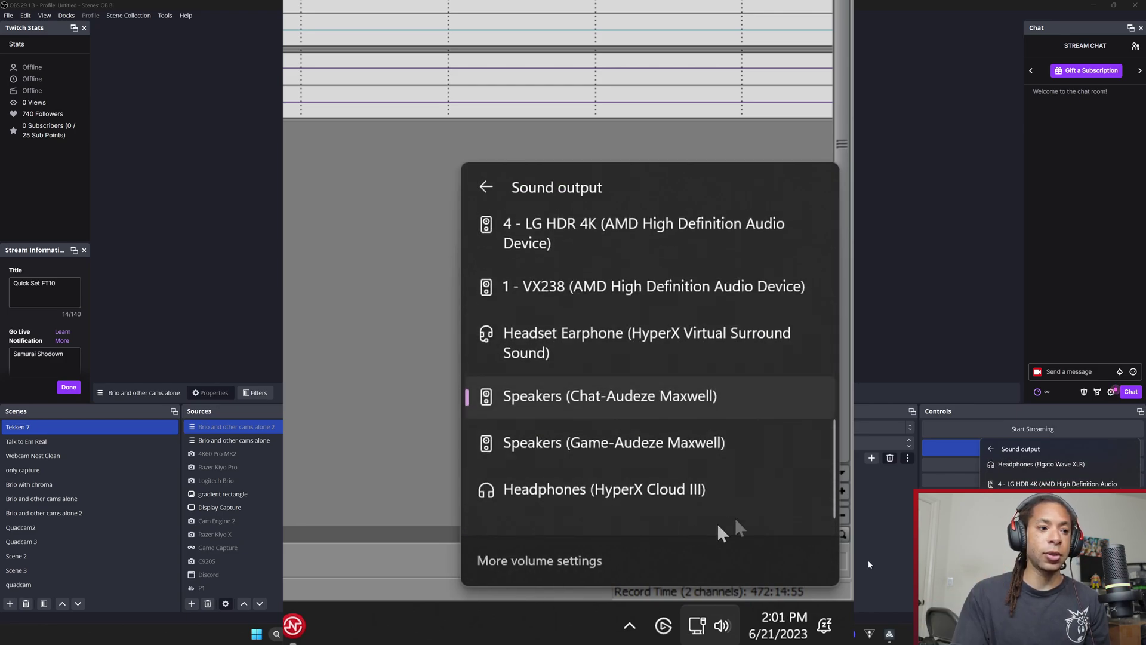
{"action": "left_click", "coordinate": [704, 492]}
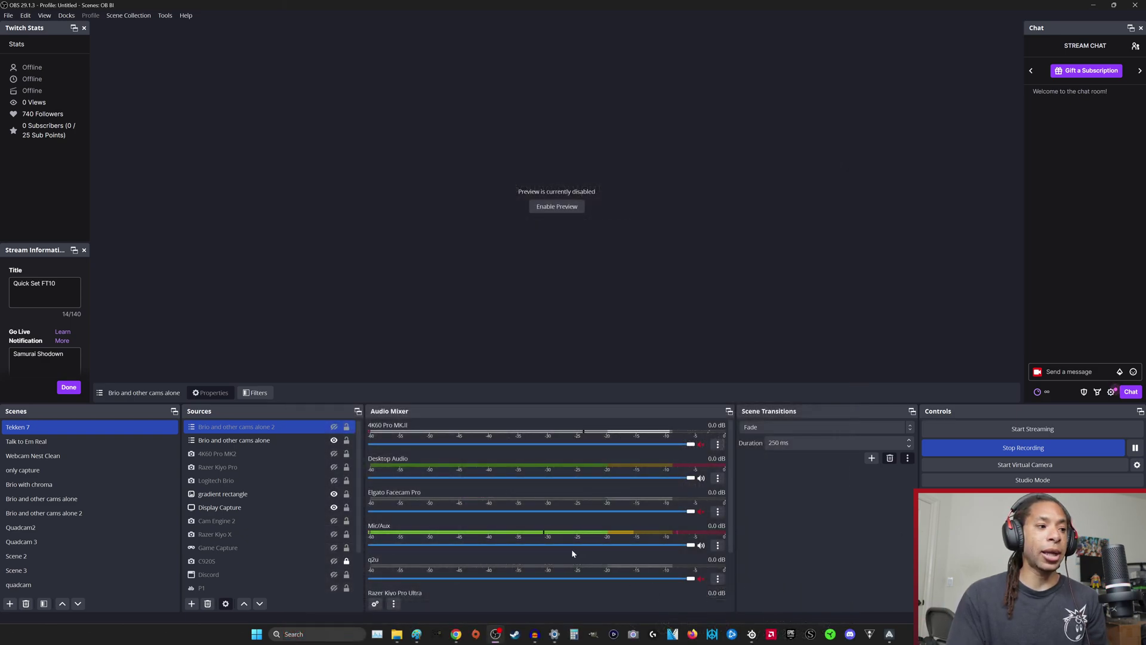
Confirm Microphone (HyperX DuoCast) as the Mic/Aux device in its properties.
{"action": "left_click", "coordinate": [718, 546]}
{"action": "left_click", "coordinate": [752, 533]}
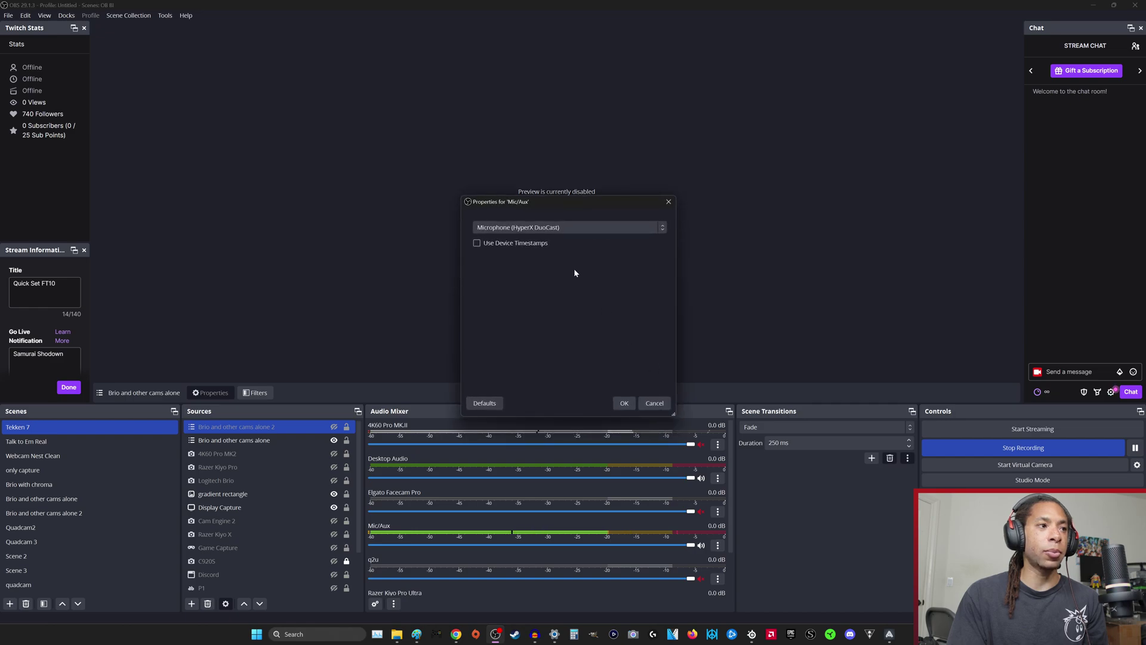
{"action": "left_click", "coordinate": [577, 228]}
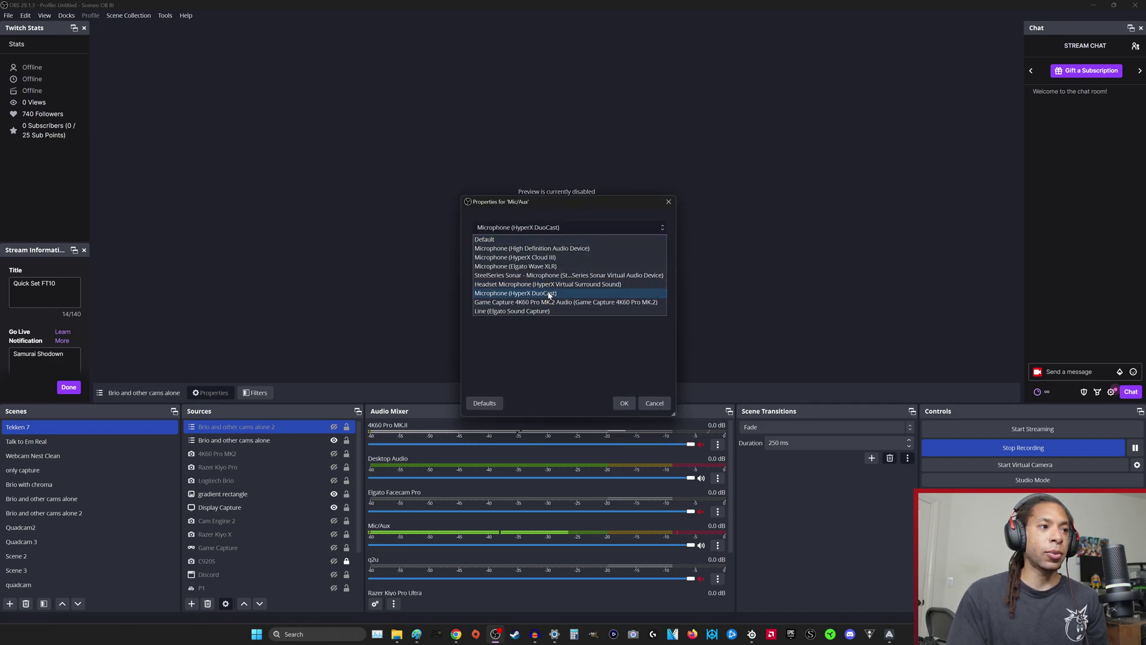
{"action": "left_click", "coordinate": [548, 294]}
{"action": "left_click", "coordinate": [624, 405]}
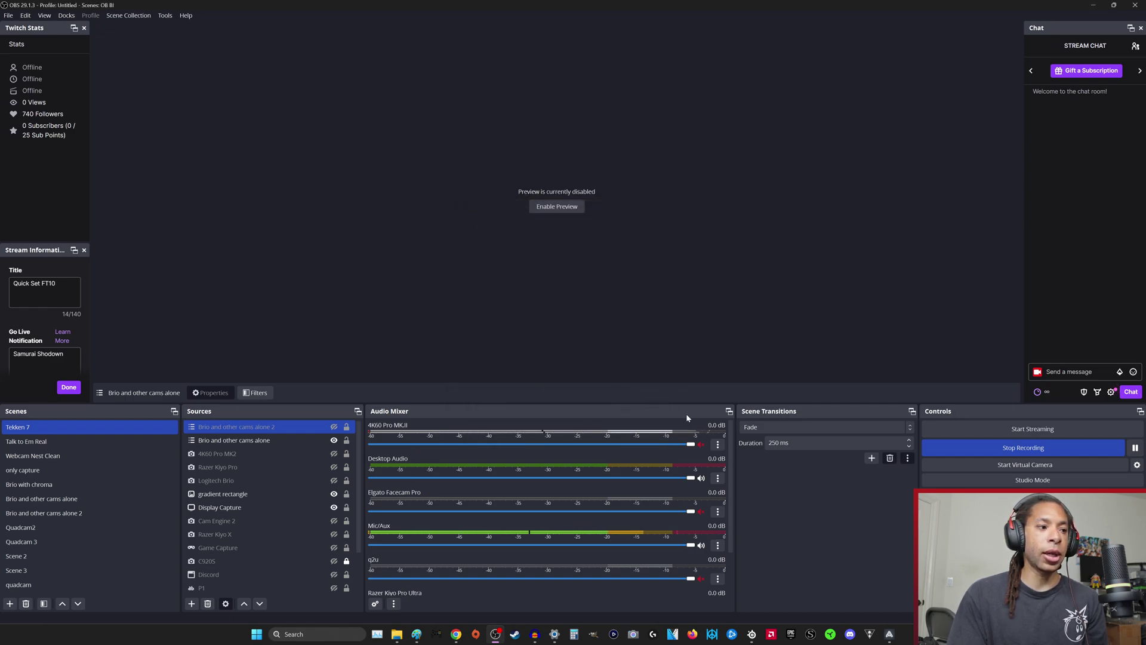
Set Mic/Aux audio monitoring to Monitor and Output in Advanced Audio Properties.
{"action": "left_click", "coordinate": [718, 545]}
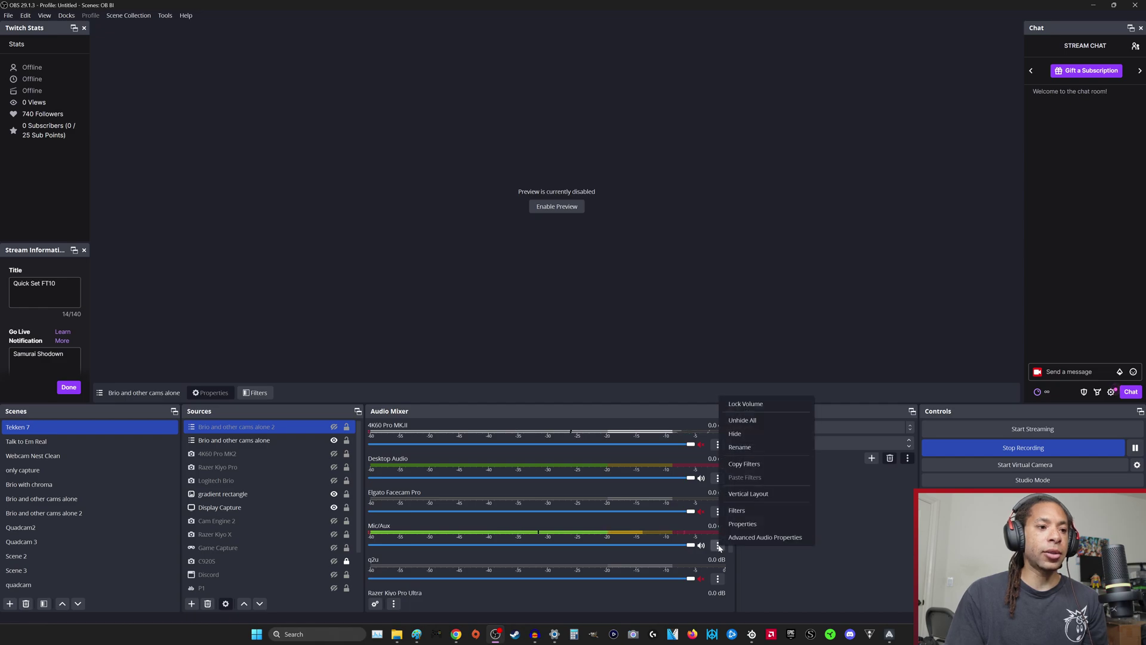
{"action": "left_click", "coordinate": [755, 537]}
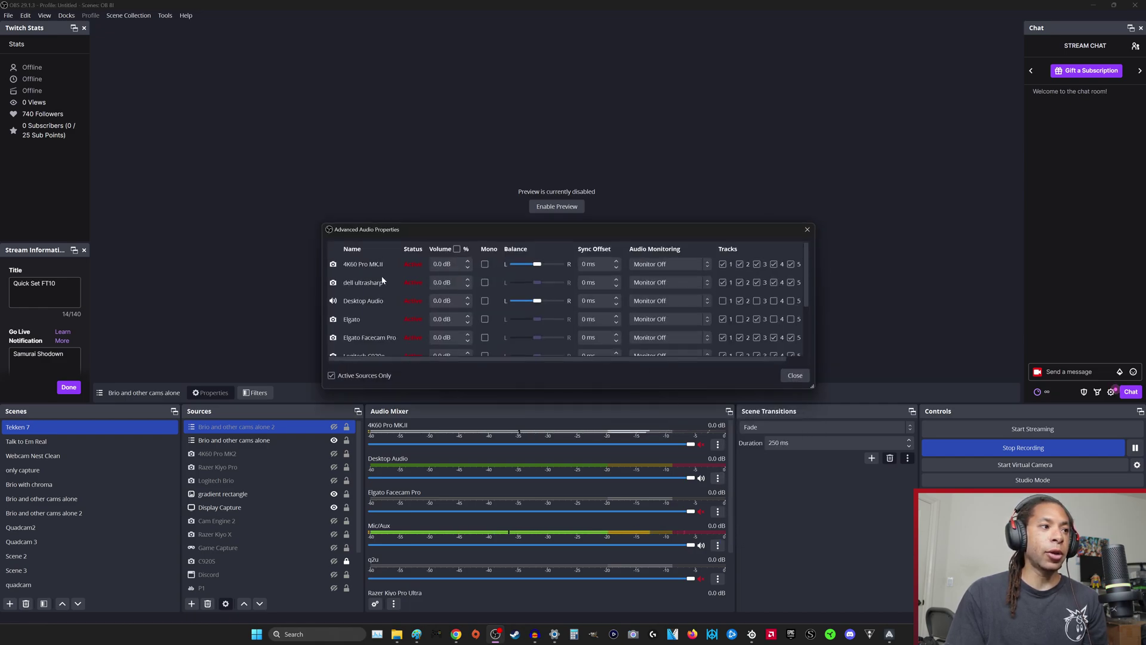
{"action": "scroll", "coordinate": [384, 277], "scroll_direction": "down", "scroll_amount": 4}
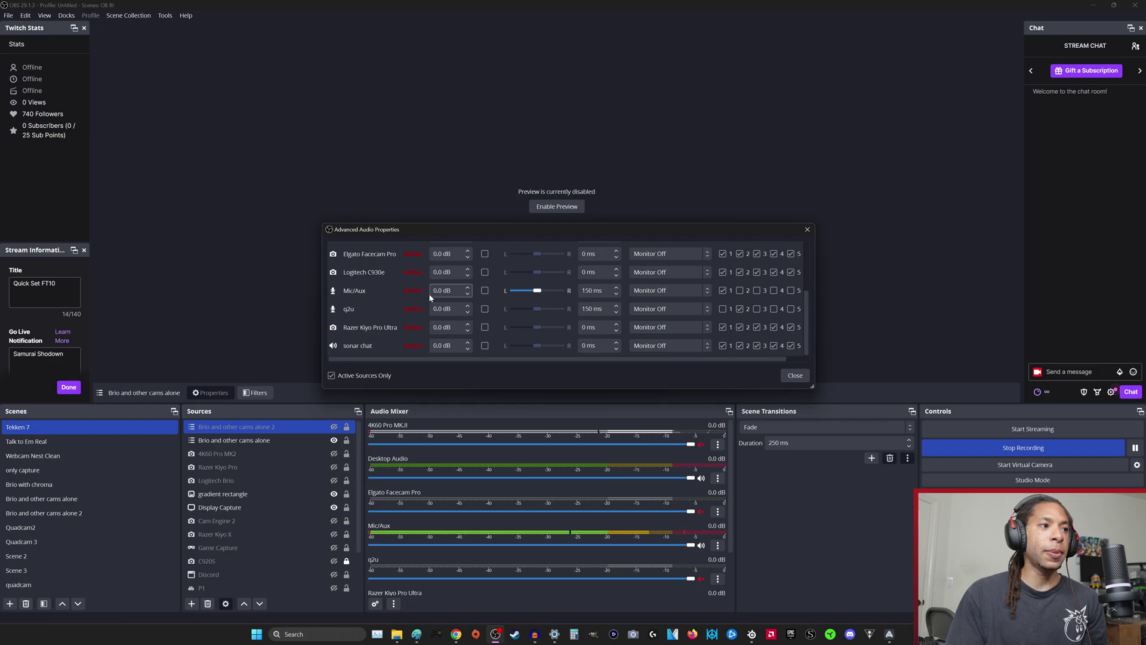
{"action": "left_click", "coordinate": [597, 290]}
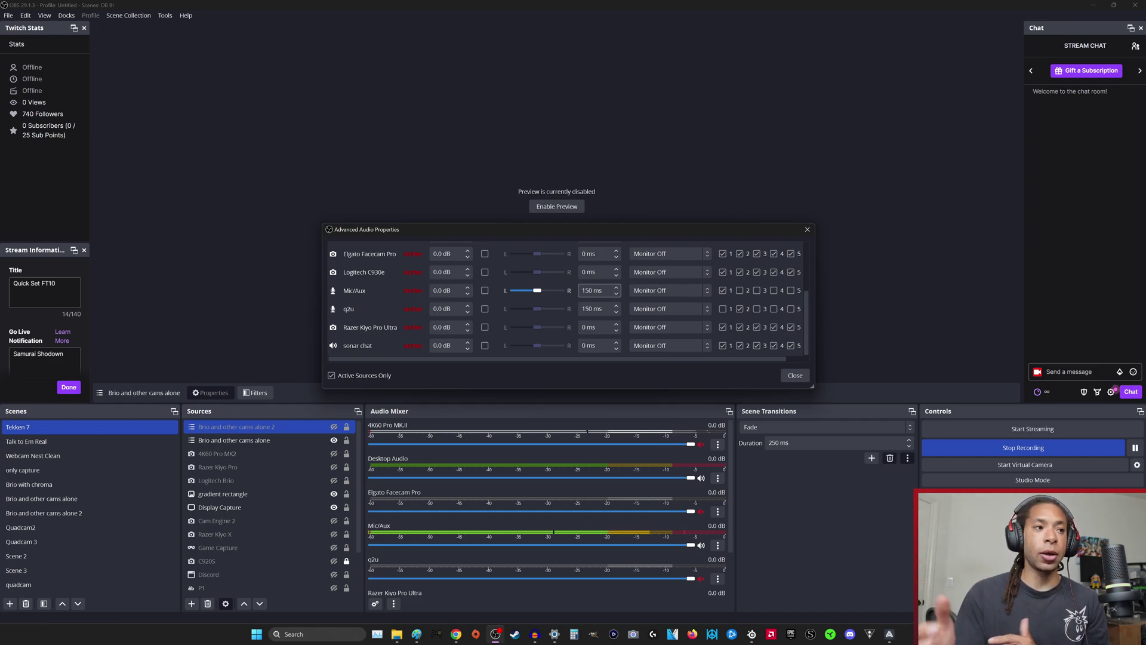
{"action": "left_click", "coordinate": [700, 291]}
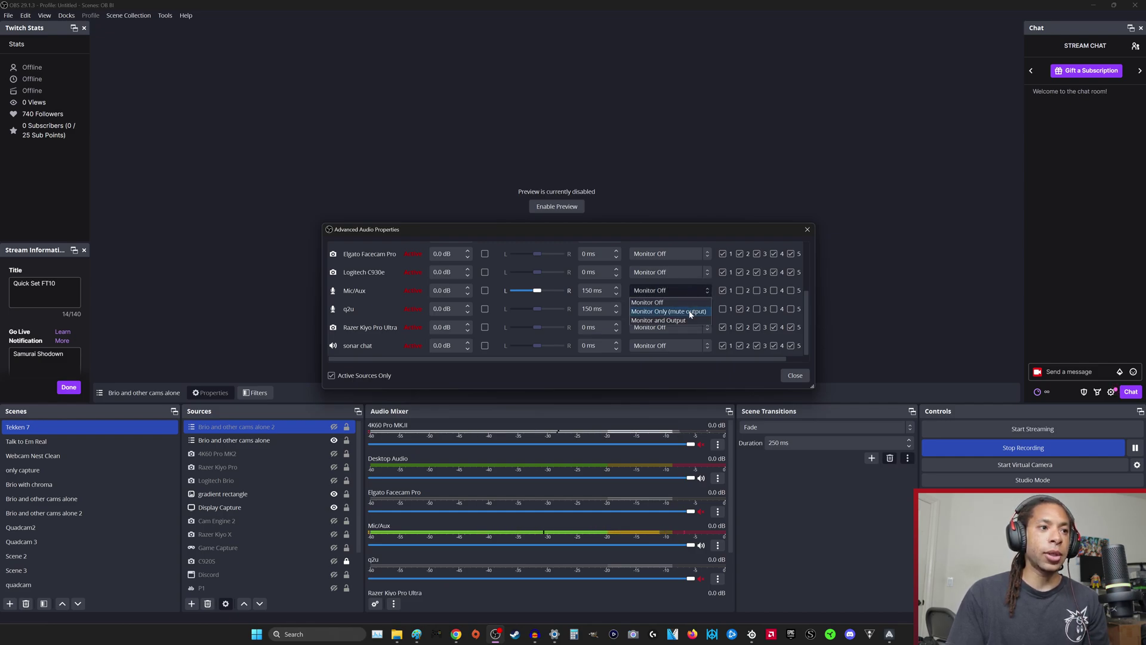
{"action": "left_click", "coordinate": [689, 320]}
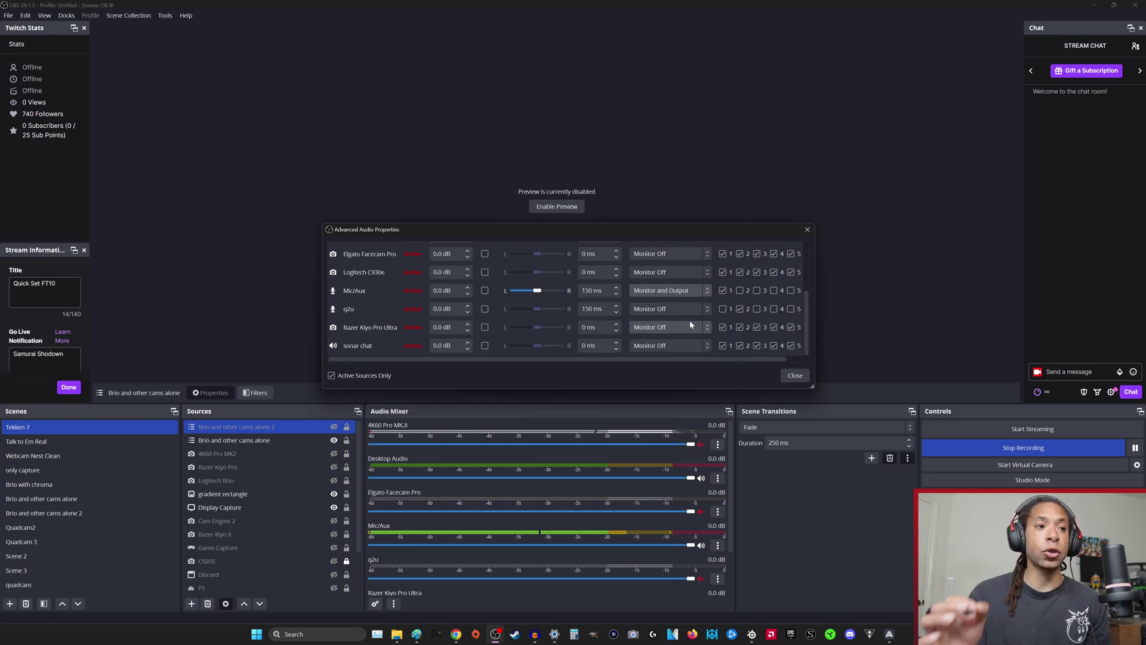
{"action": "left_click", "coordinate": [795, 376]}
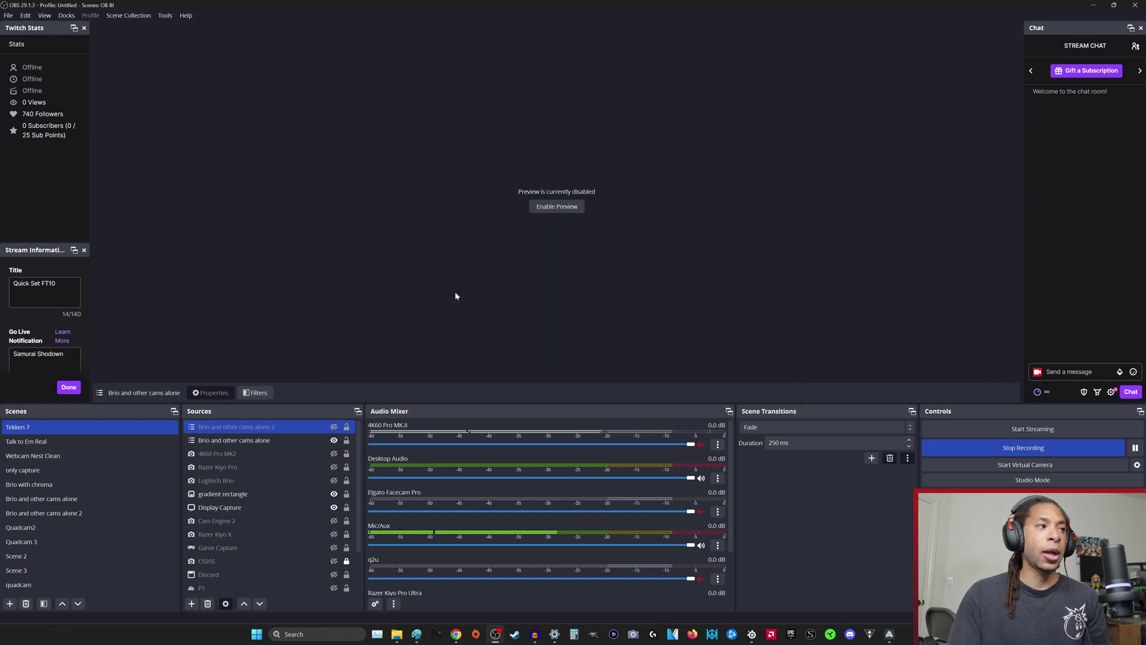
{"action": "left_click", "coordinate": [9, 16]}
{"action": "left_click", "coordinate": [21, 58]}
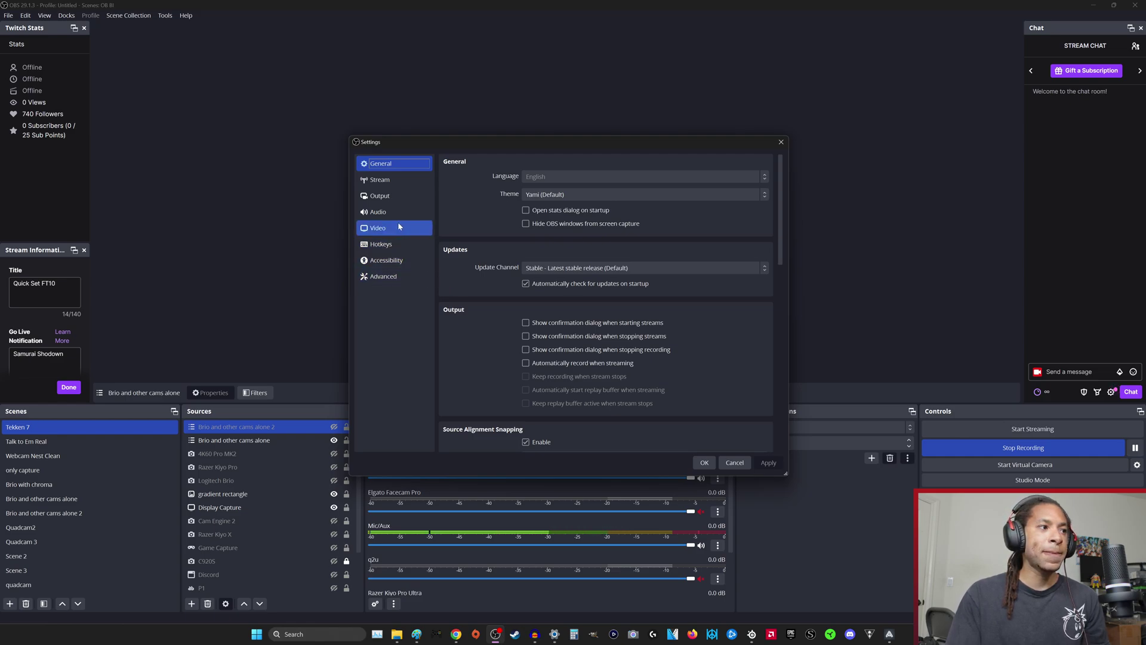
{"action": "left_click", "coordinate": [394, 213]}
{"action": "scroll", "coordinate": [494, 230], "scroll_direction": "down", "scroll_amount": 1}
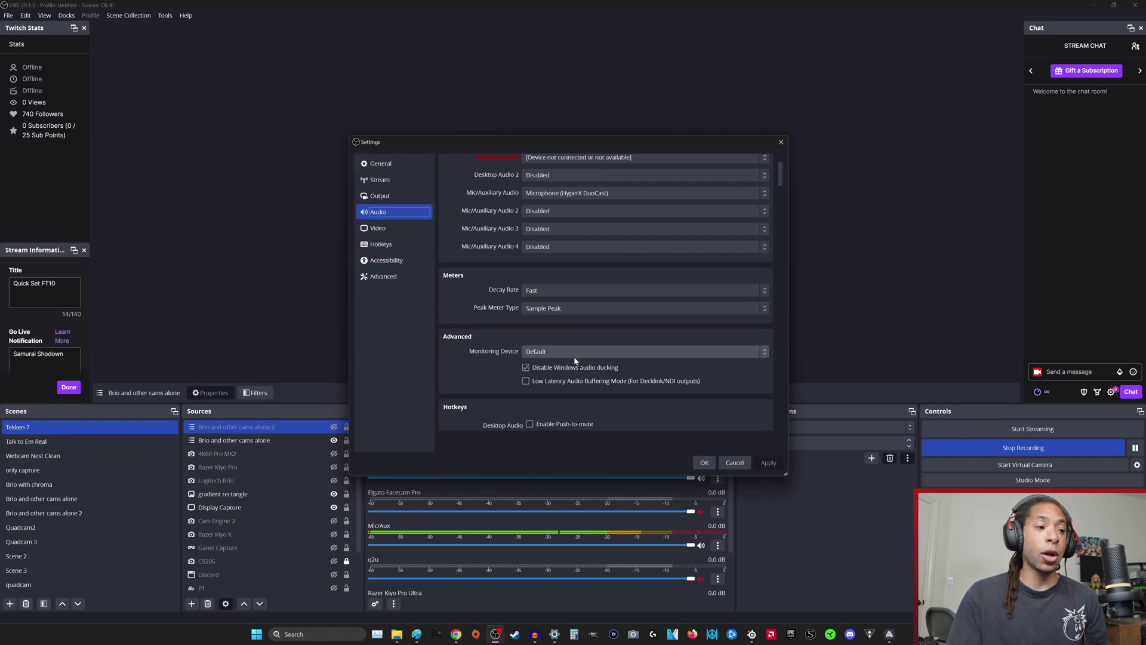
{"action": "left_click", "coordinate": [599, 354]}
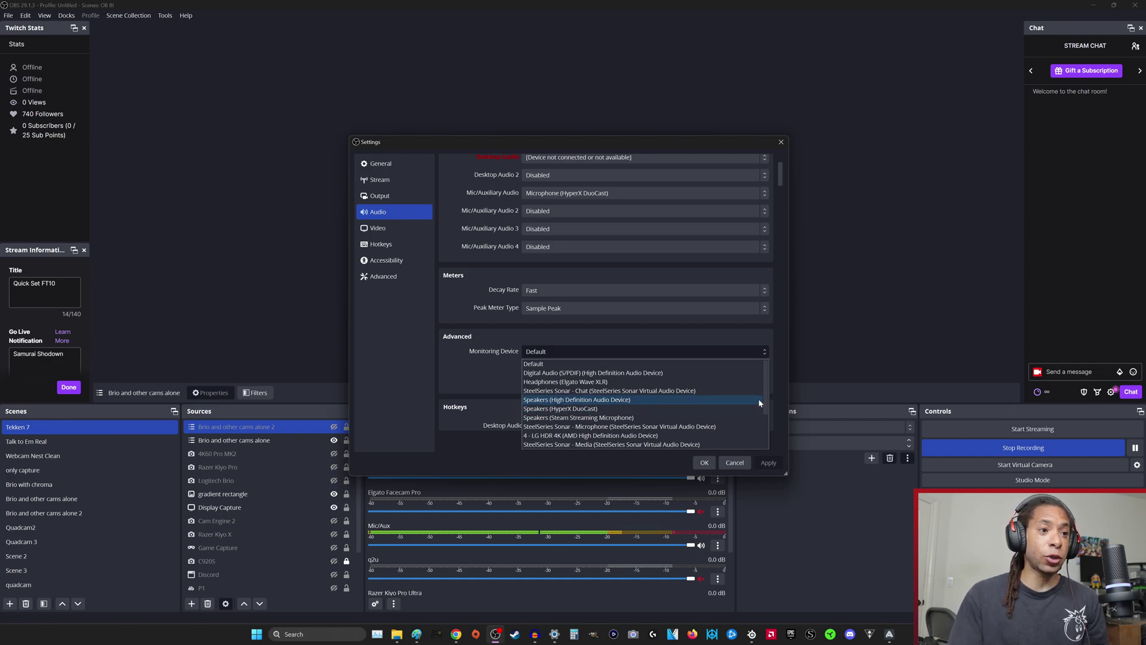
{"action": "scroll", "coordinate": [758, 399], "scroll_direction": "down", "scroll_amount": 2}
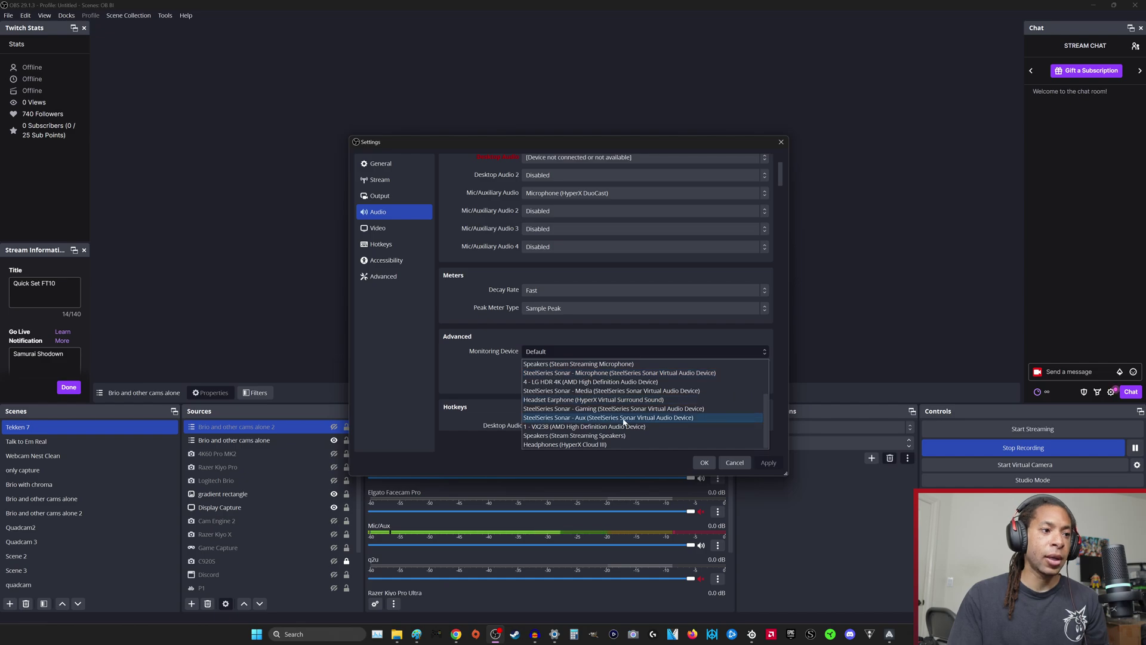
{"action": "left_click", "coordinate": [582, 445]}
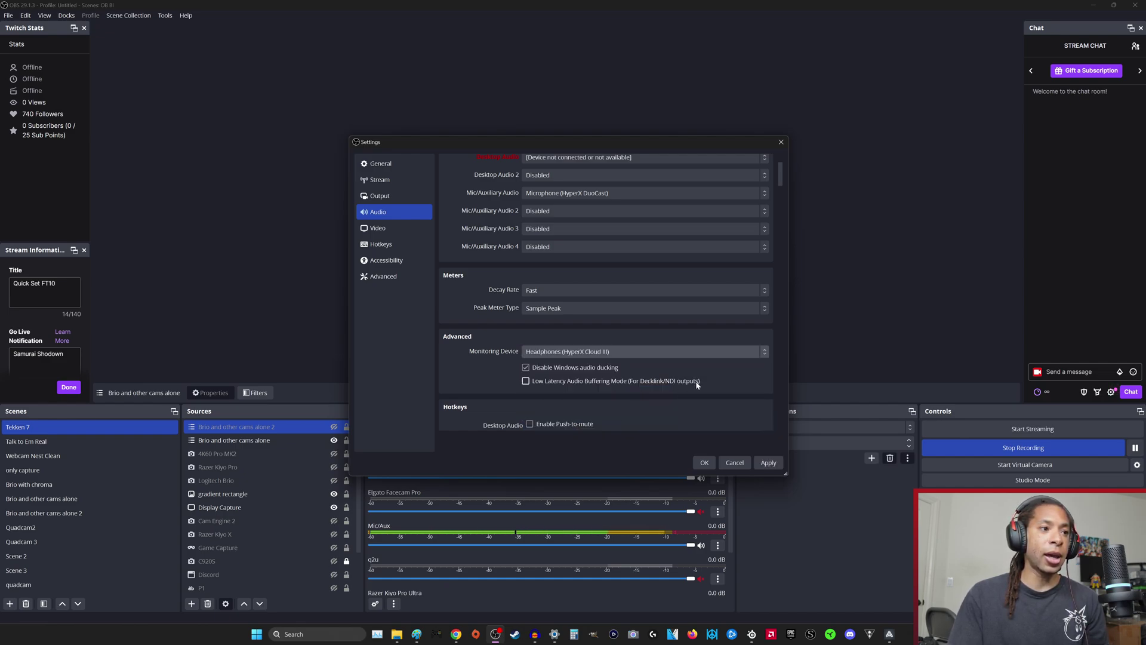
{"action": "left_click", "coordinate": [701, 351]}
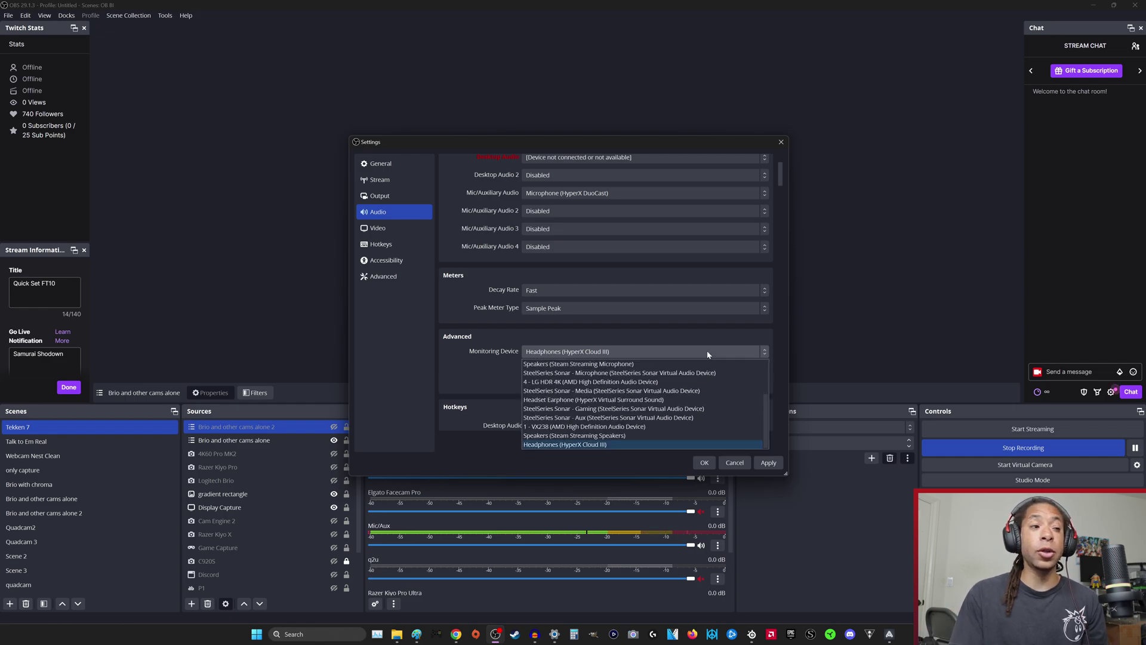
{"action": "left_click", "coordinate": [624, 418]}
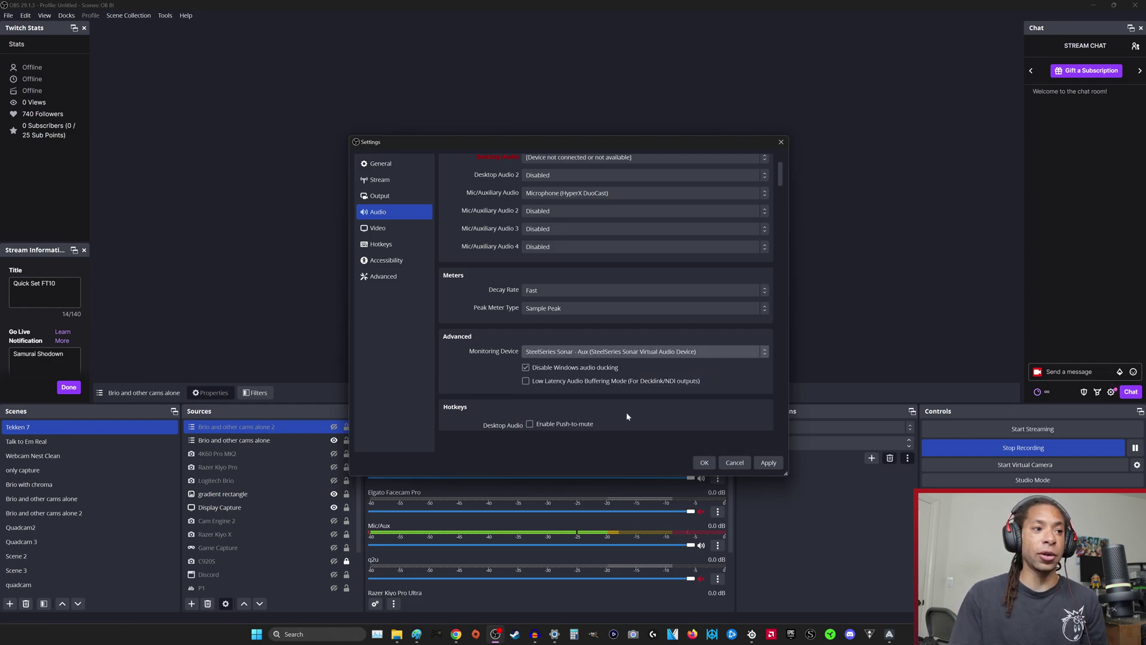
{"action": "left_click", "coordinate": [648, 353]}
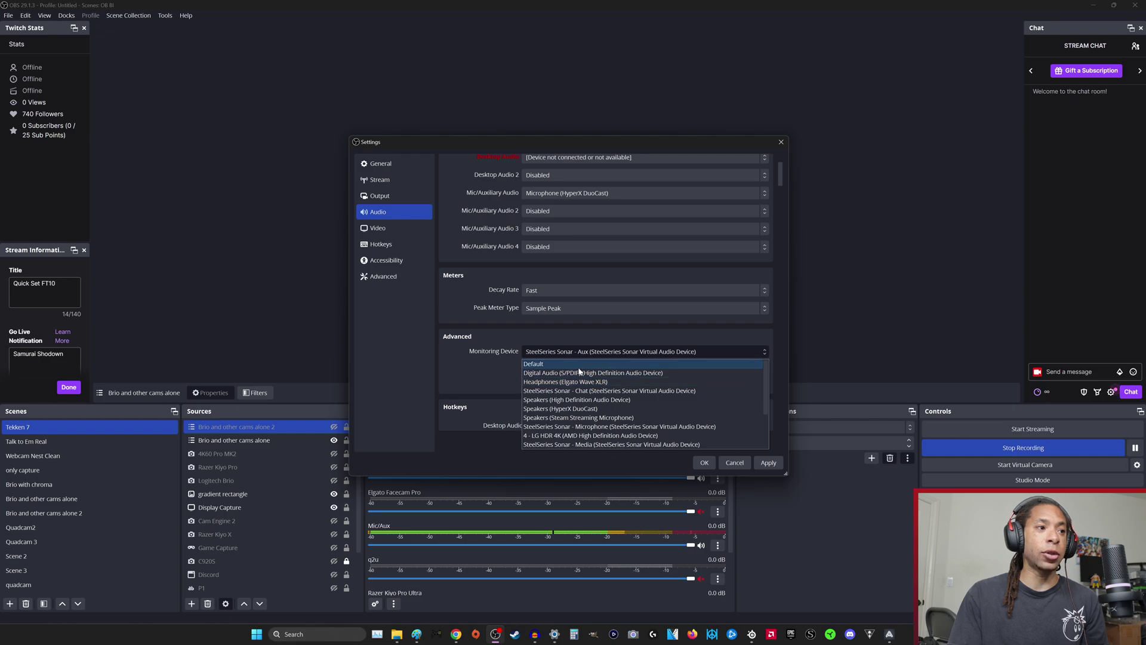
{"action": "left_click", "coordinate": [573, 363]}
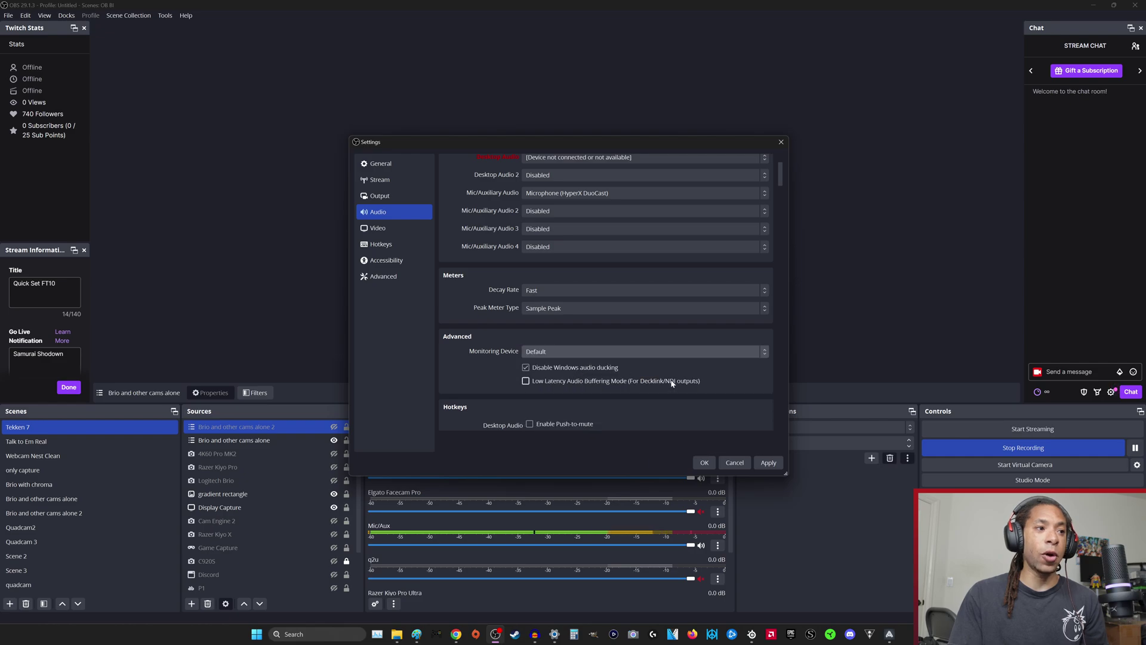
{"action": "left_click", "coordinate": [755, 466]}
{"action": "left_click", "coordinate": [702, 463]}
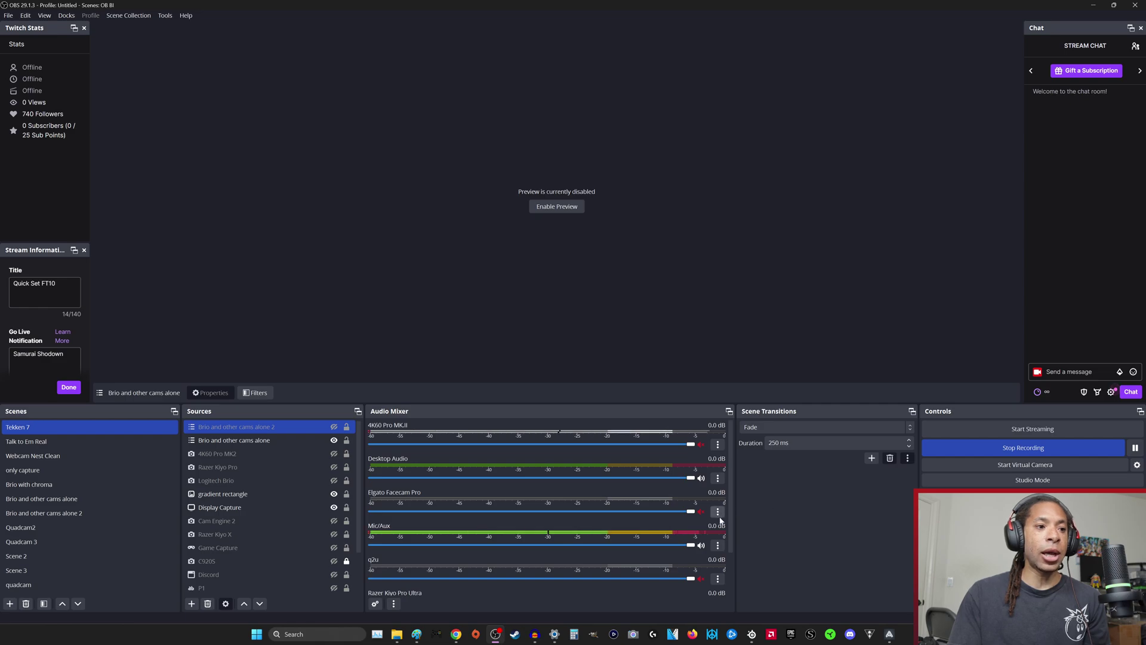
Open the Mic/Aux filters and select 3-Band Equalizer, showing all bands at 0.00 dB.
{"action": "left_click", "coordinate": [718, 546]}
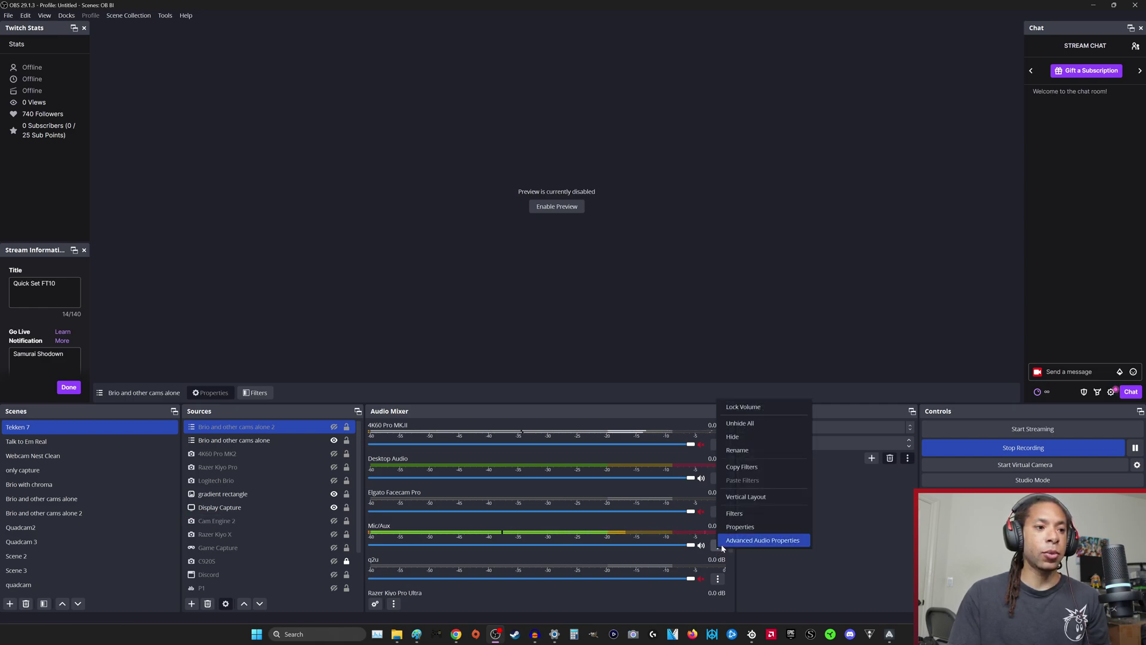
{"action": "left_click", "coordinate": [741, 514]}
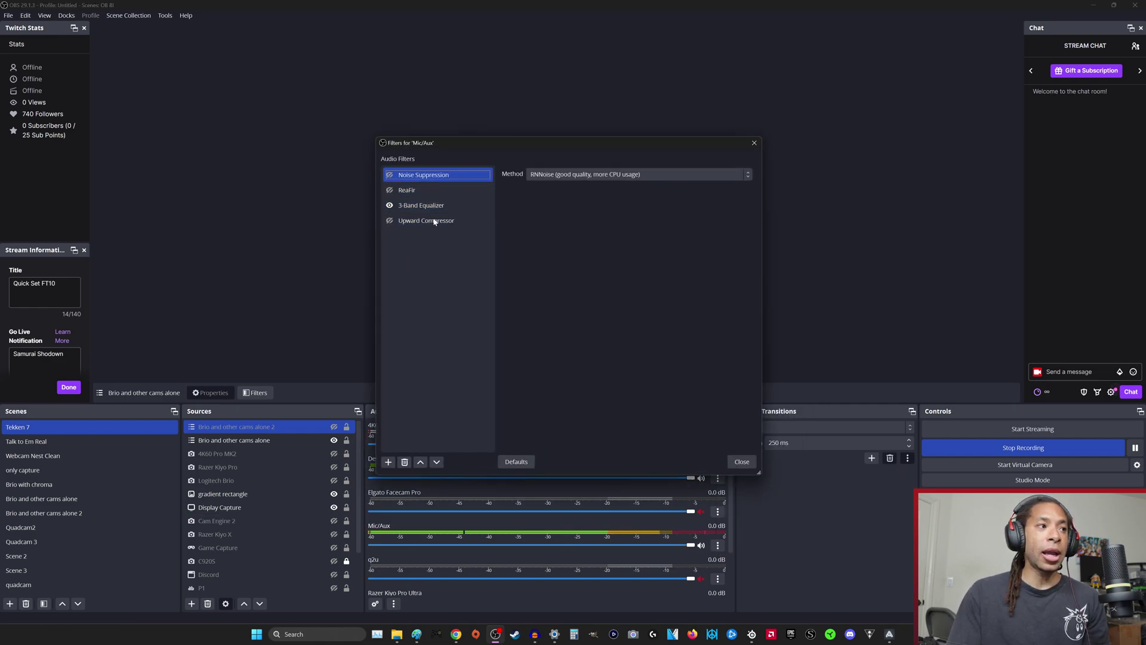
{"action": "left_click", "coordinate": [388, 462]}
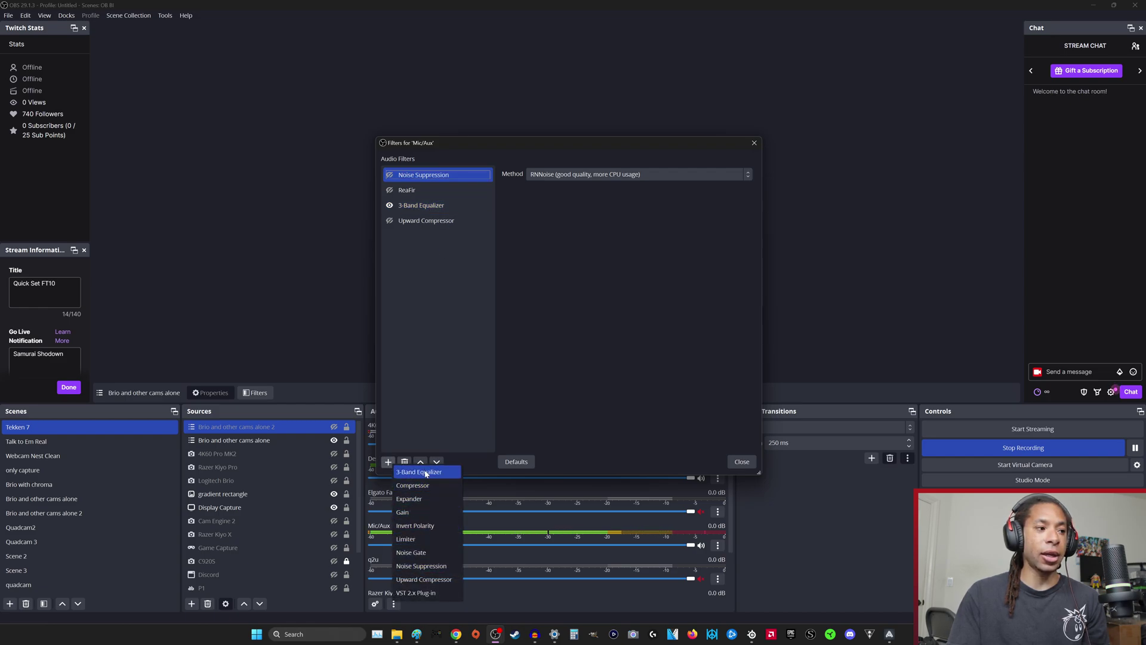
{"action": "left_click", "coordinate": [436, 403]}
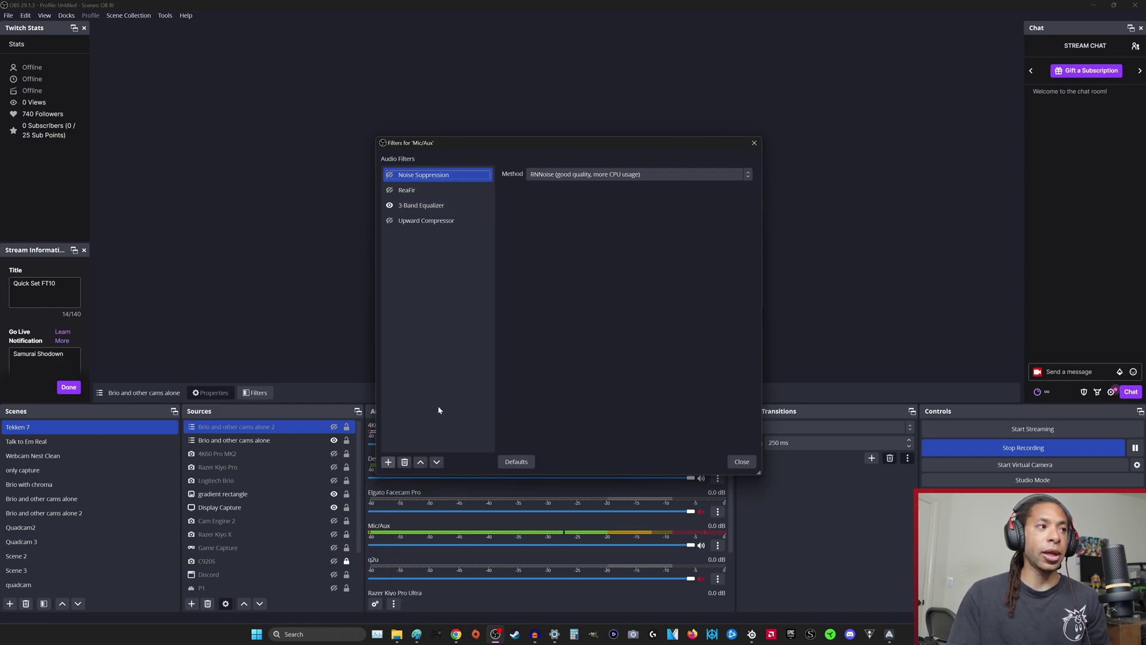
{"action": "left_click", "coordinate": [425, 205]}
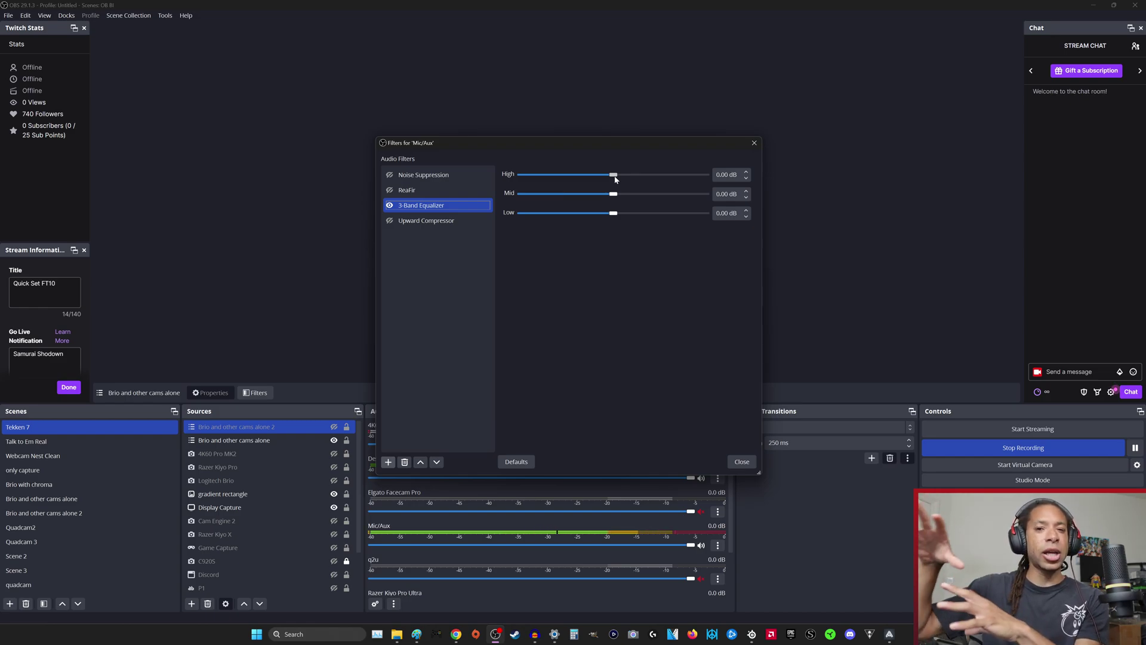
Sweep the High band between -7.80 and 19.00 dB, then enter 0 to reset it.
{"action": "left_click_drag", "start_coordinate": [613, 179], "coordinate": [576, 179]}
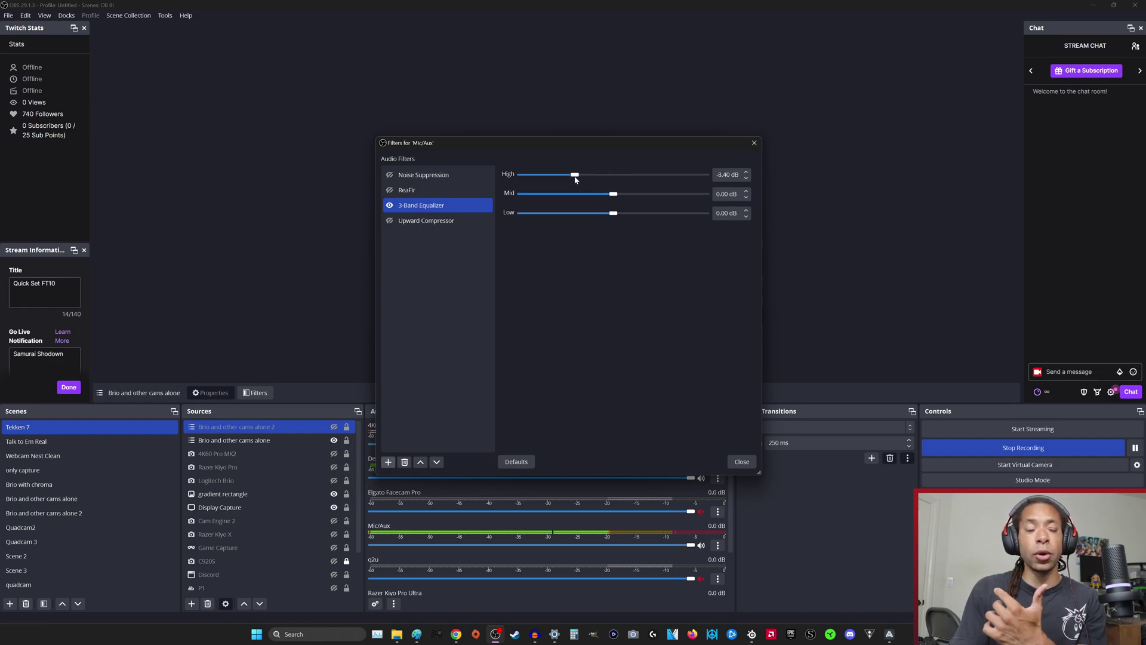
{"action": "left_click_drag", "start_coordinate": [584, 180], "coordinate": [639, 181]}
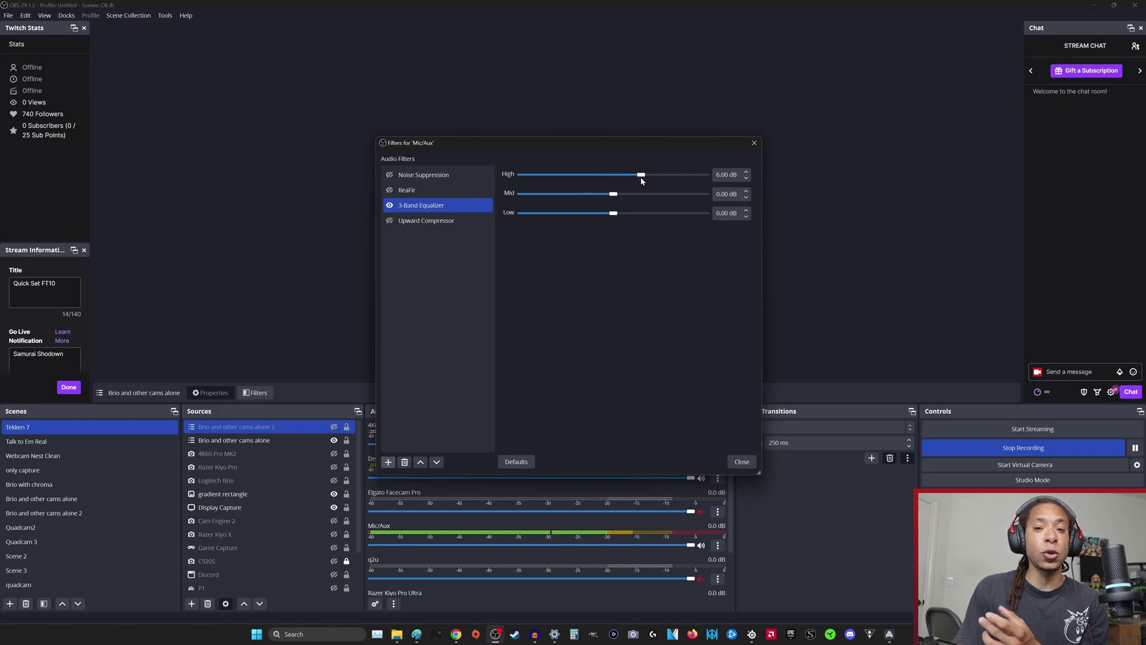
{"action": "left_click_drag", "start_coordinate": [643, 180], "coordinate": [655, 180]}
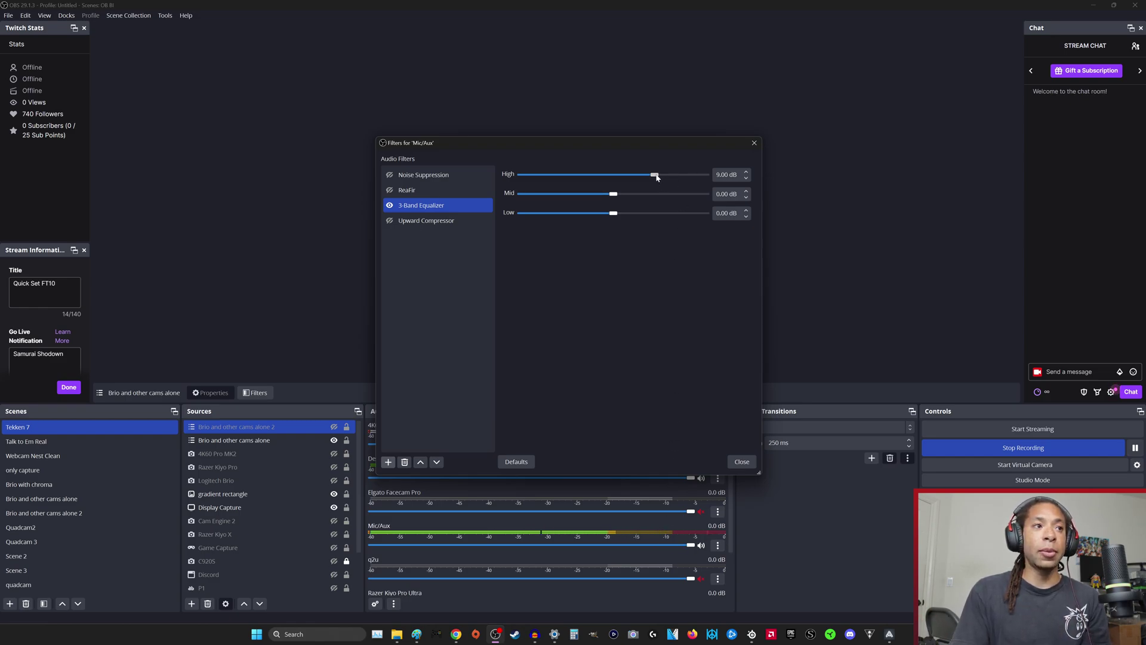
{"action": "left_click_drag", "start_coordinate": [655, 175], "coordinate": [700, 175]}
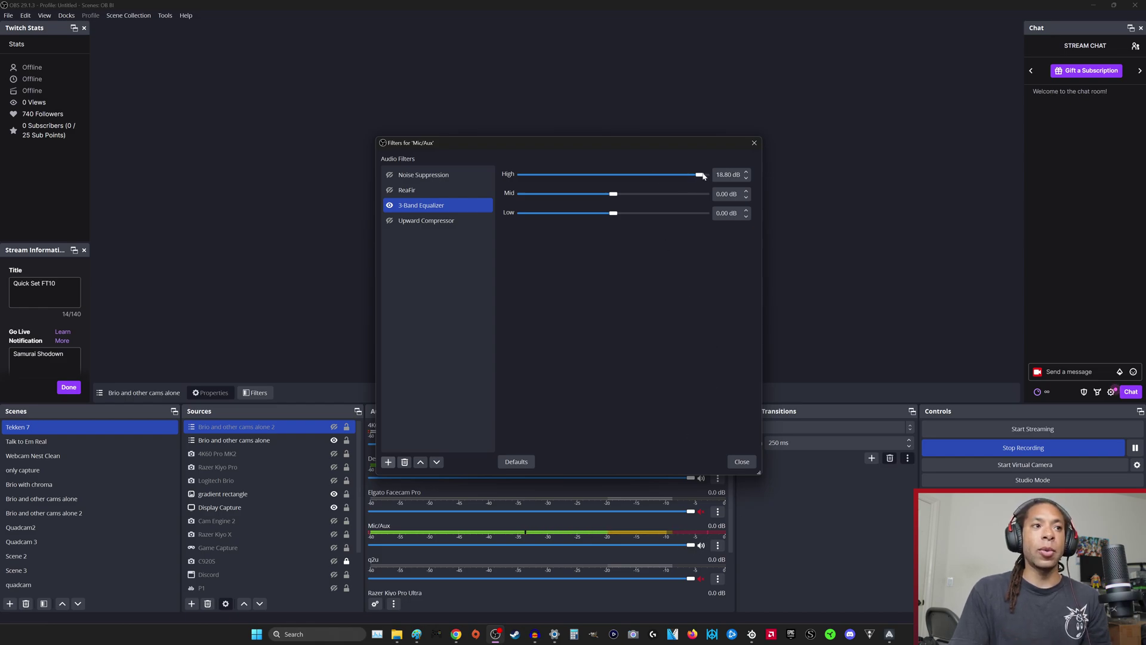
{"action": "left_click_drag", "start_coordinate": [700, 175], "coordinate": [616, 178]}
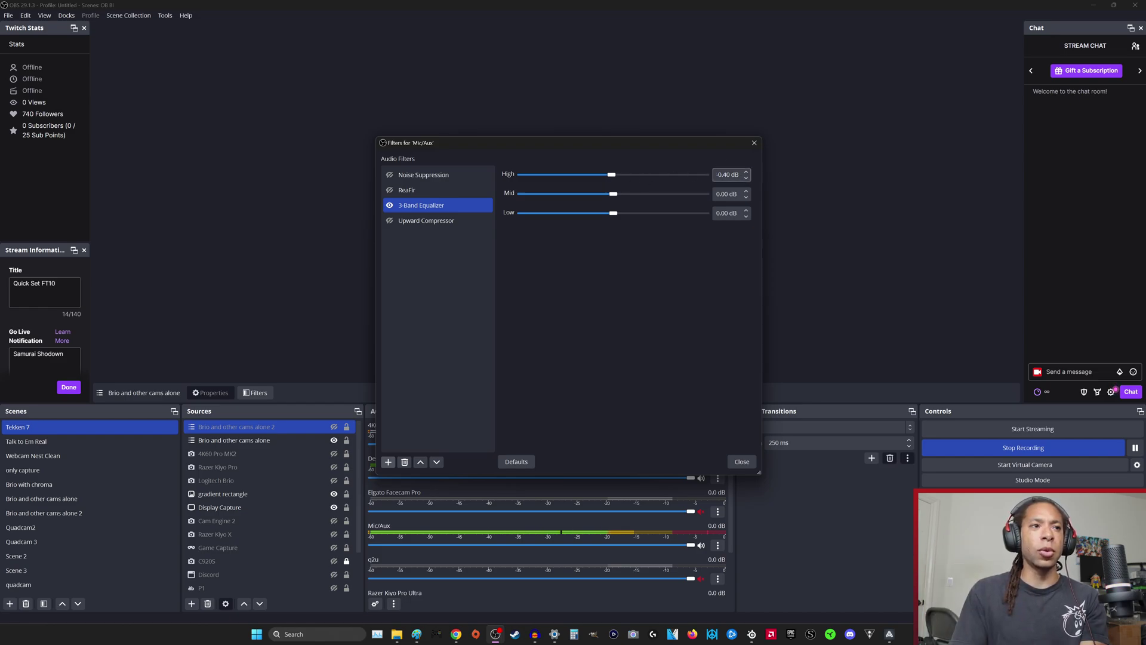
{"action": "left_click", "coordinate": [728, 175]}
{"action": "double_click", "coordinate": [725, 175]}
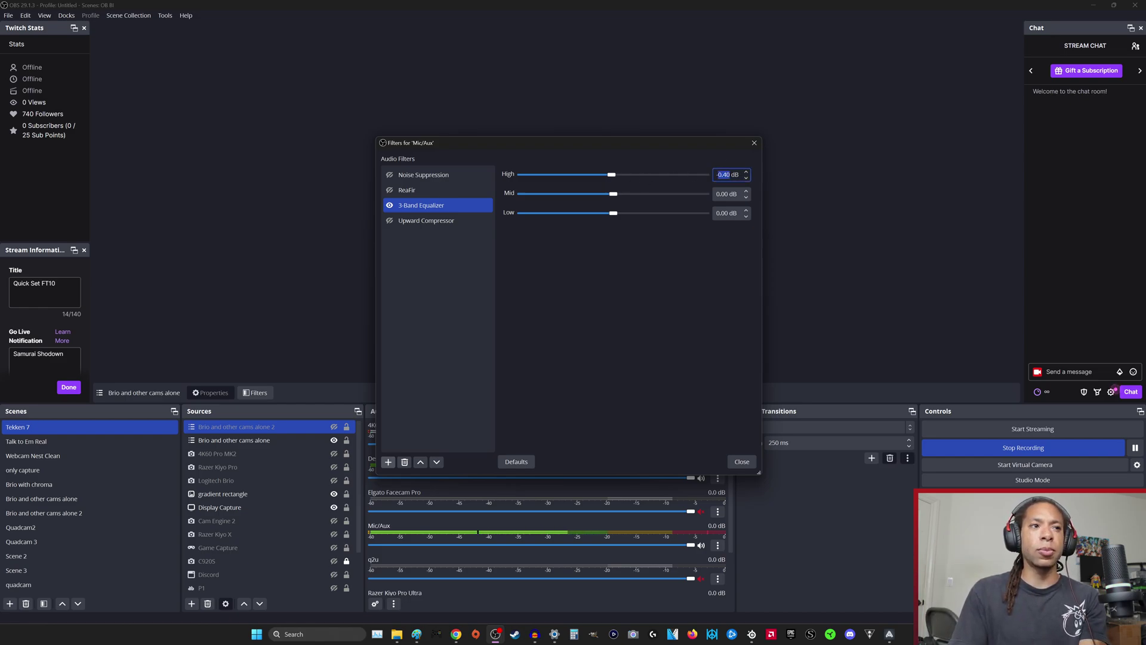
{"action": "type", "text": "0"}
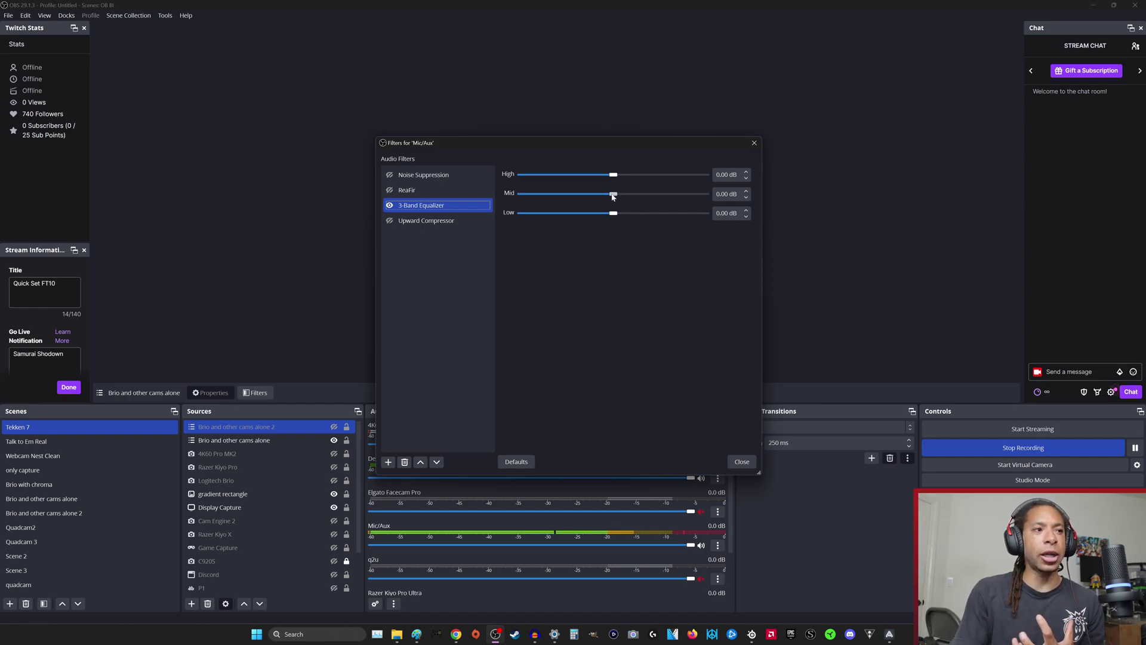
Sweep the Mid band between about -8.00 and 7.80 dB, ending at 0.20 dB.
{"action": "left_click_drag", "start_coordinate": [612, 197], "coordinate": [650, 200]}
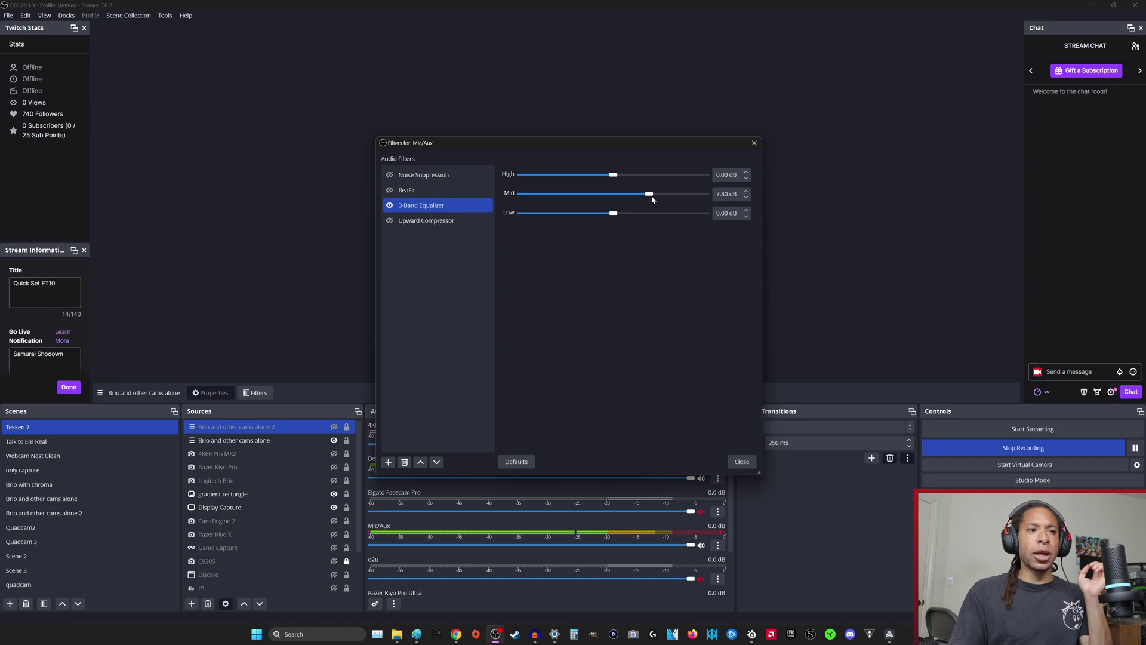
{"action": "left_click_drag", "start_coordinate": [652, 197], "coordinate": [631, 197]}
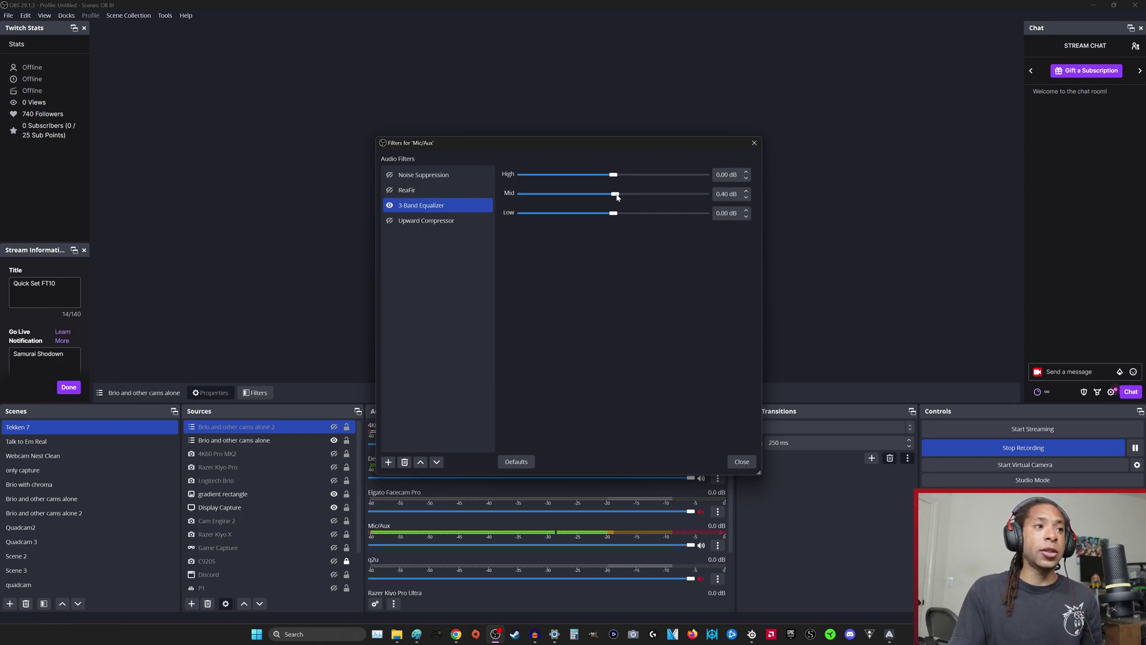
{"action": "left_click_drag", "start_coordinate": [616, 196], "coordinate": [614, 197]}
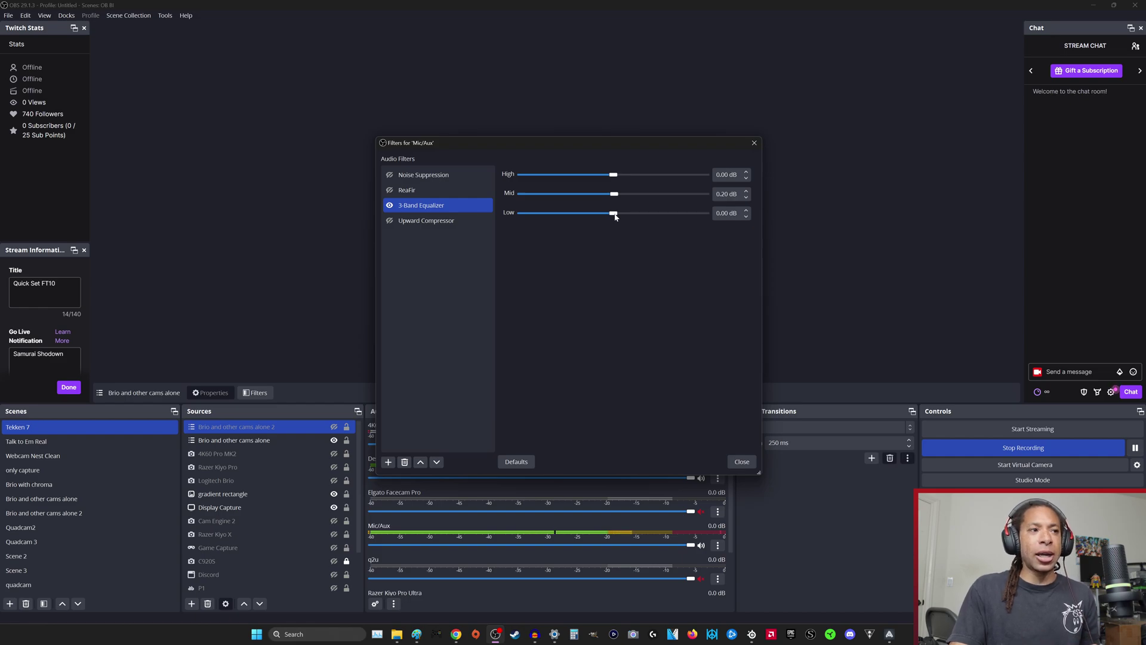
Sweep the Low band from 10.40 dB to well below zero, settling at 6.40 dB.
{"action": "left_click_drag", "start_coordinate": [615, 217], "coordinate": [663, 217]}
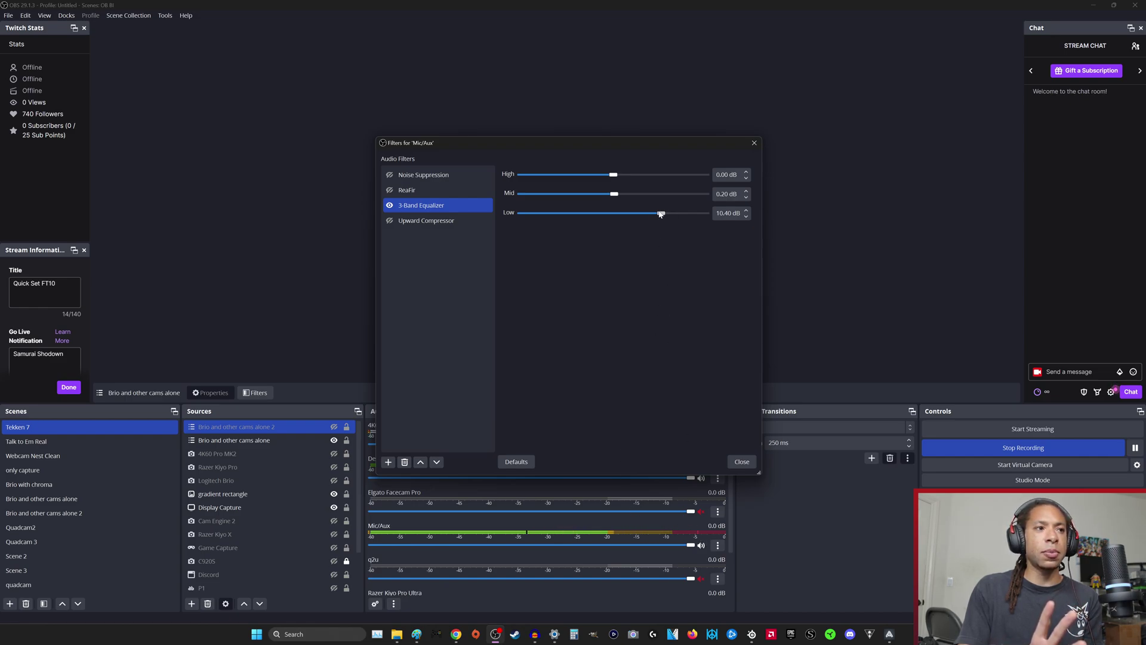
{"action": "left_click_drag", "start_coordinate": [660, 213], "coordinate": [559, 218]}
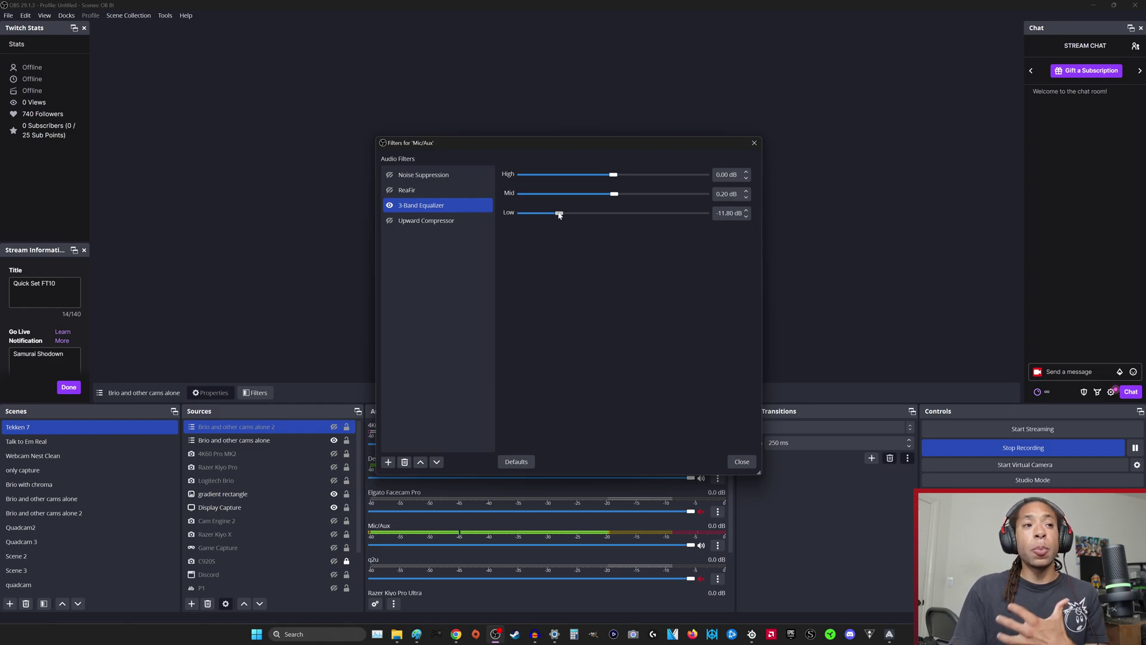
{"action": "left_click_drag", "start_coordinate": [559, 215], "coordinate": [621, 214]}
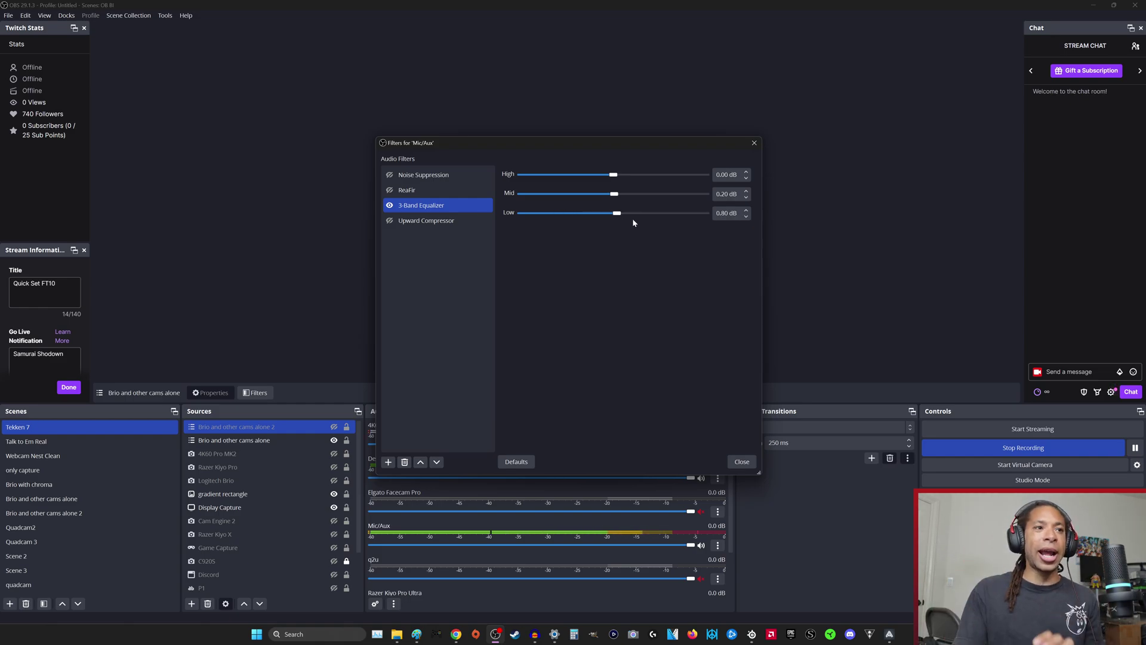
{"action": "left_click_drag", "start_coordinate": [616, 215], "coordinate": [645, 216]}
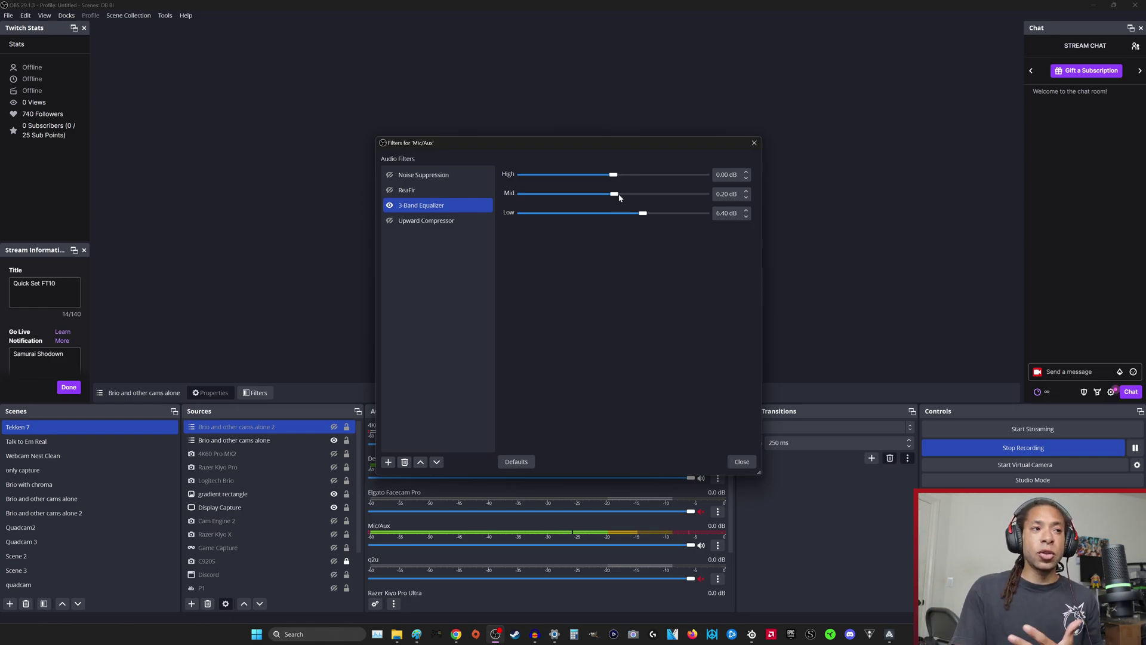
Cut High to -4.60 dB, adjust Mid to 0.10 dB, and sweep Low to -6.90 dB.
{"action": "left_click_drag", "start_coordinate": [649, 215], "coordinate": [646, 218]}
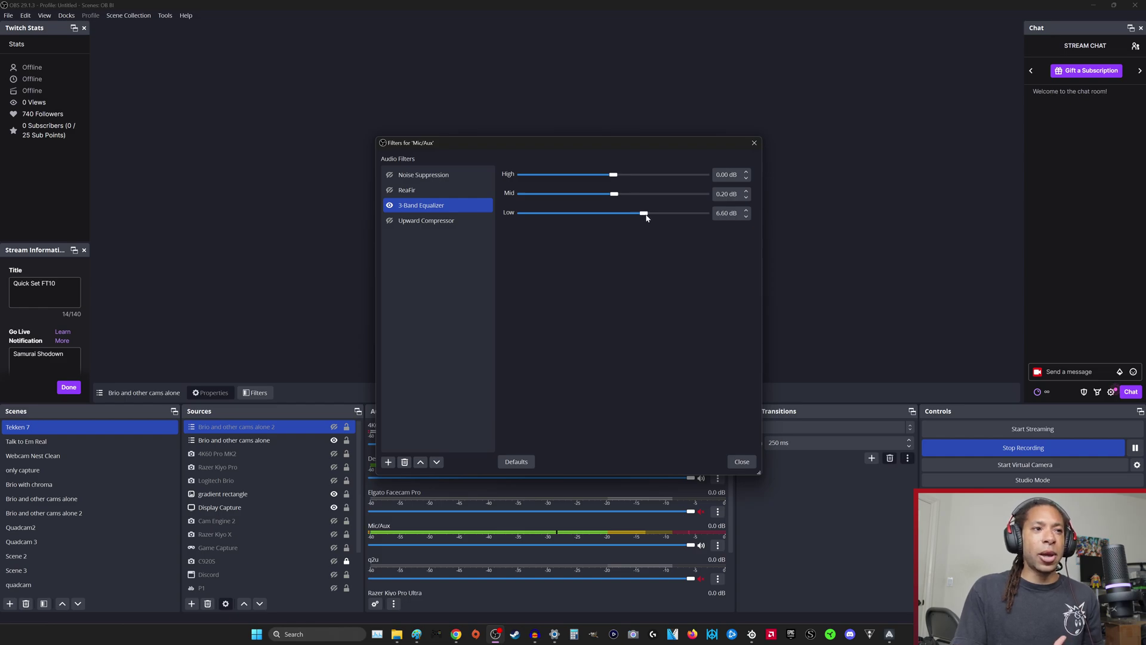
{"action": "left_click_drag", "start_coordinate": [612, 175], "coordinate": [592, 175]}
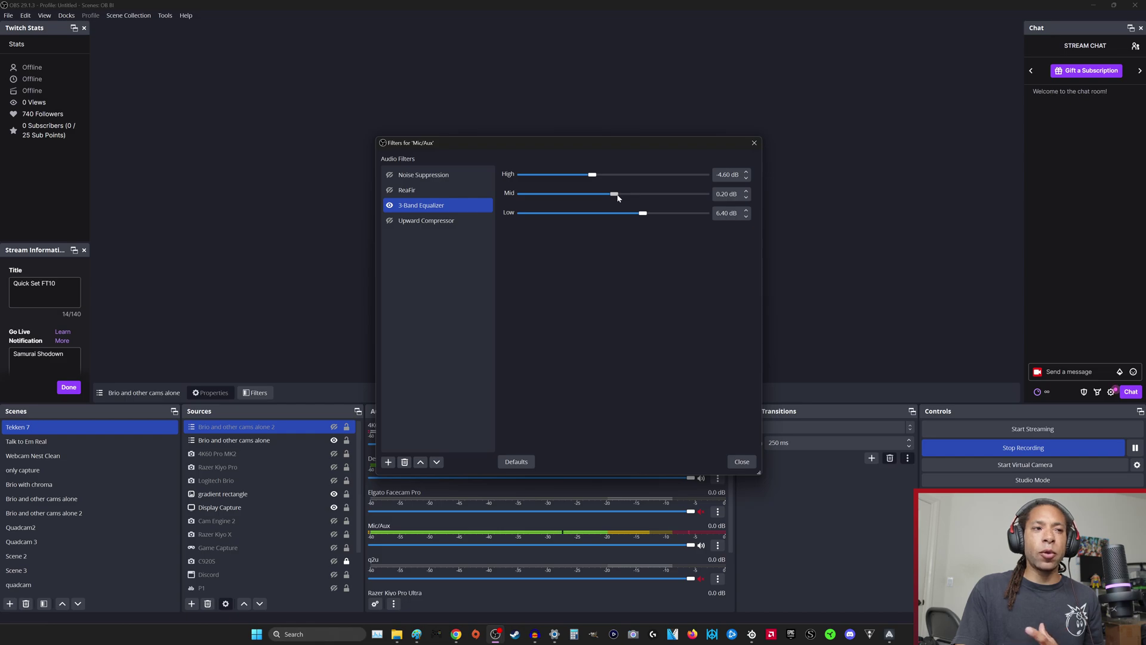
{"action": "left_click_drag", "start_coordinate": [618, 198], "coordinate": [681, 217]}
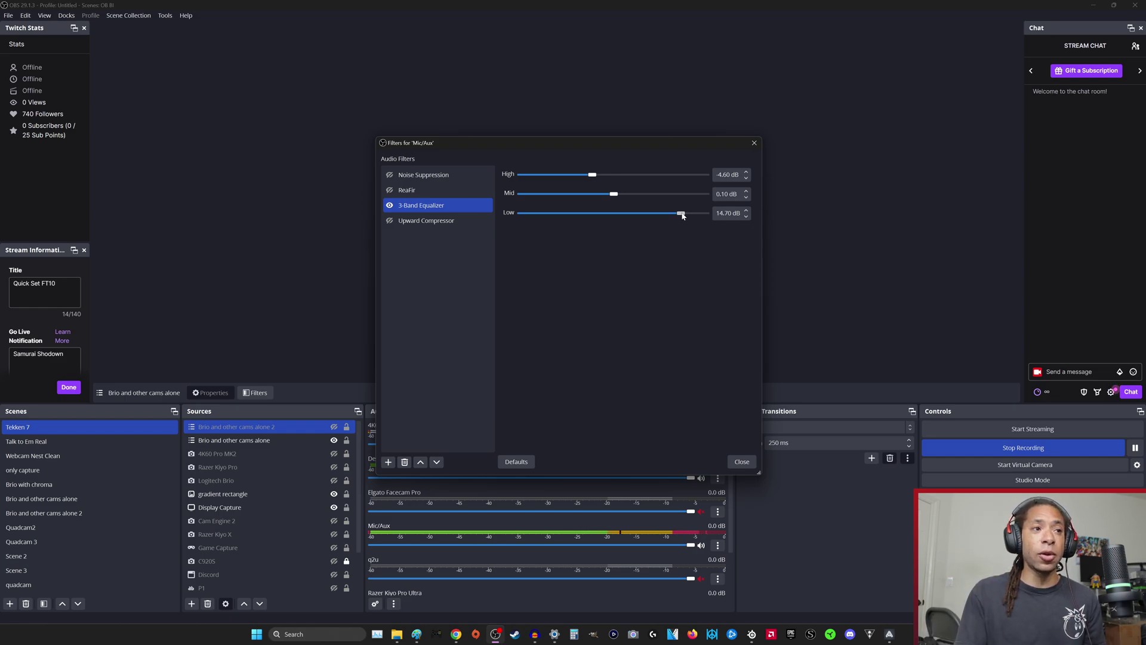
{"action": "left_click_drag", "start_coordinate": [681, 217], "coordinate": [527, 215]}
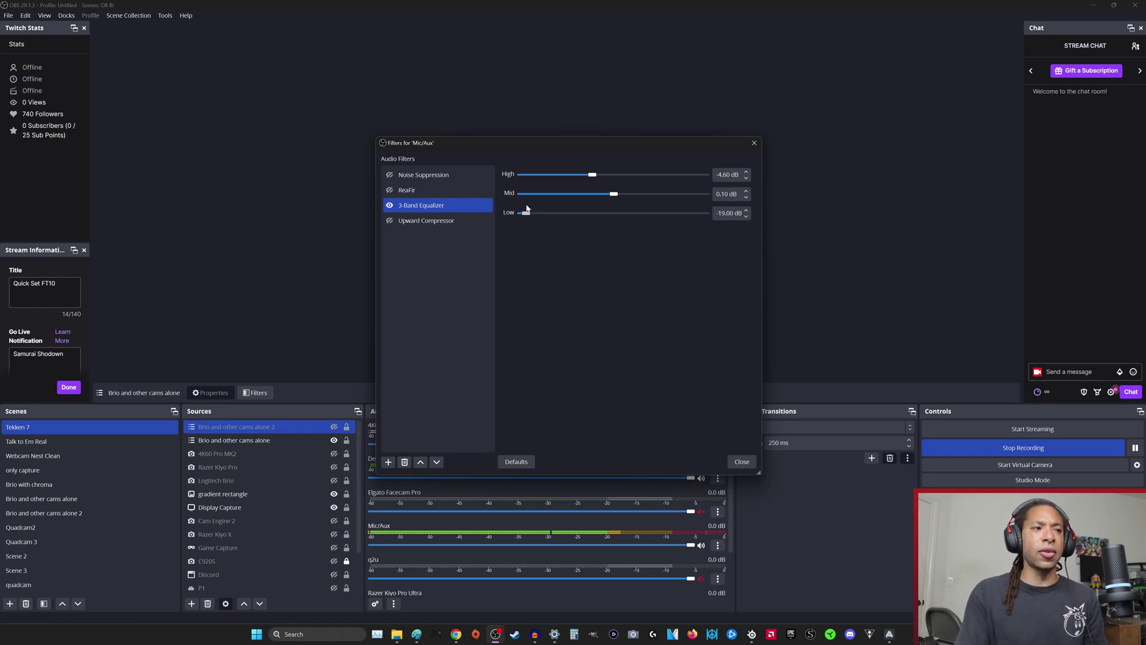
{"action": "left_click_drag", "start_coordinate": [526, 213], "coordinate": [582, 218]}
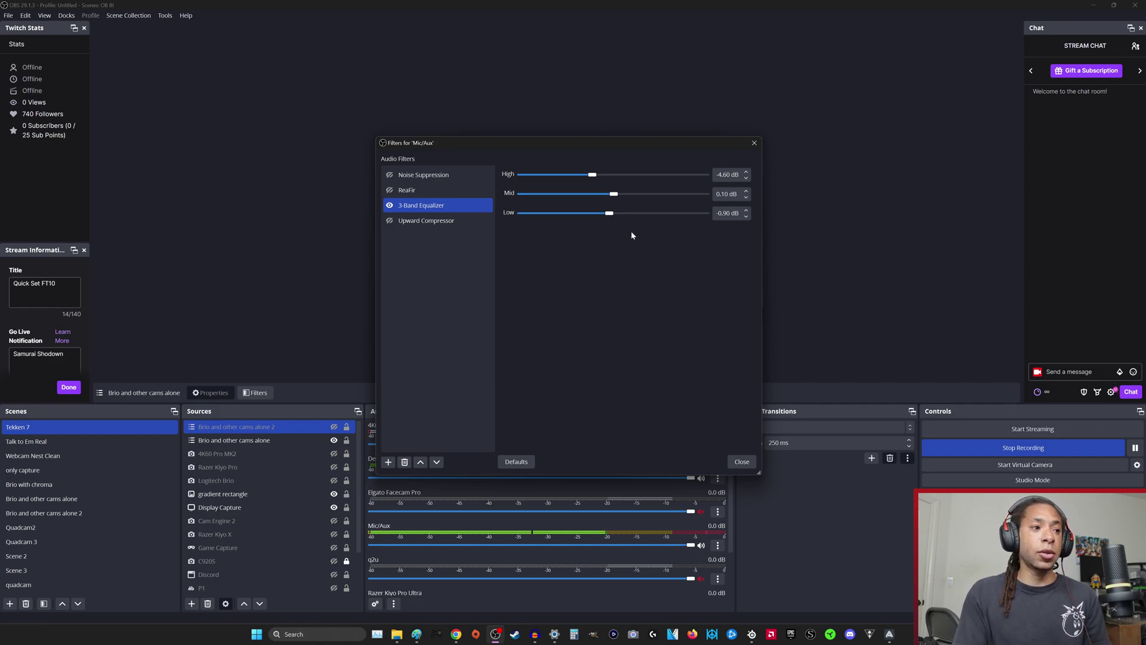
Reset the equalizer to defaults and select the RNNoise Noise Suppression filter.
{"action": "left_click", "coordinate": [516, 461]}
{"action": "left_click", "coordinate": [630, 319]}
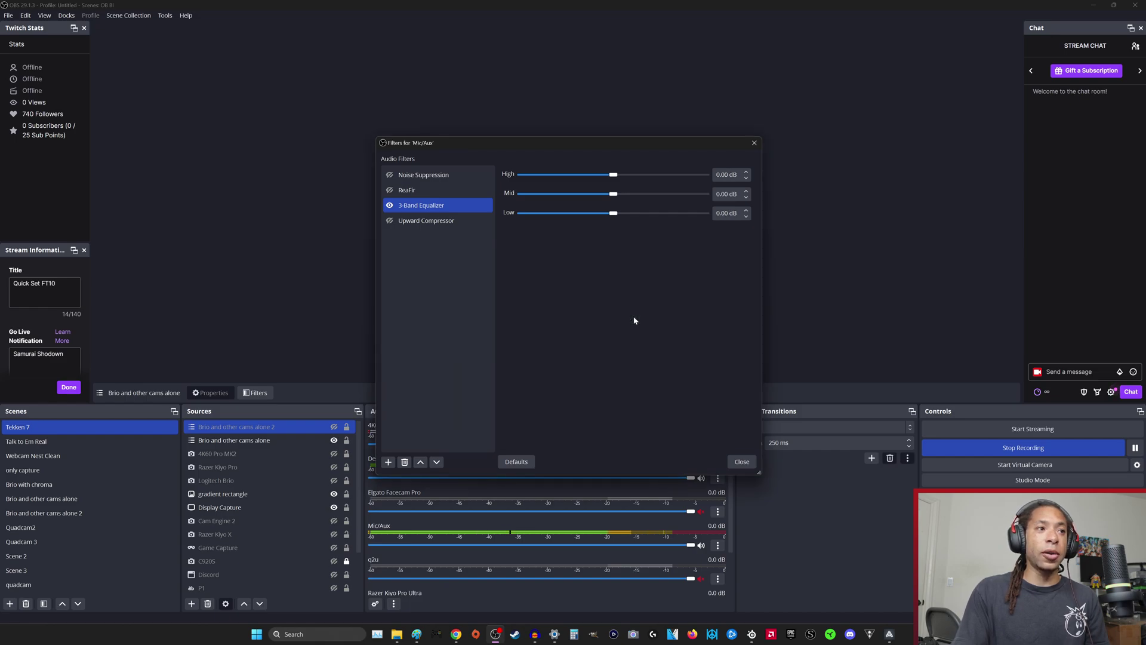
{"action": "key", "text": "Up"}
{"action": "key", "text": "Up"}
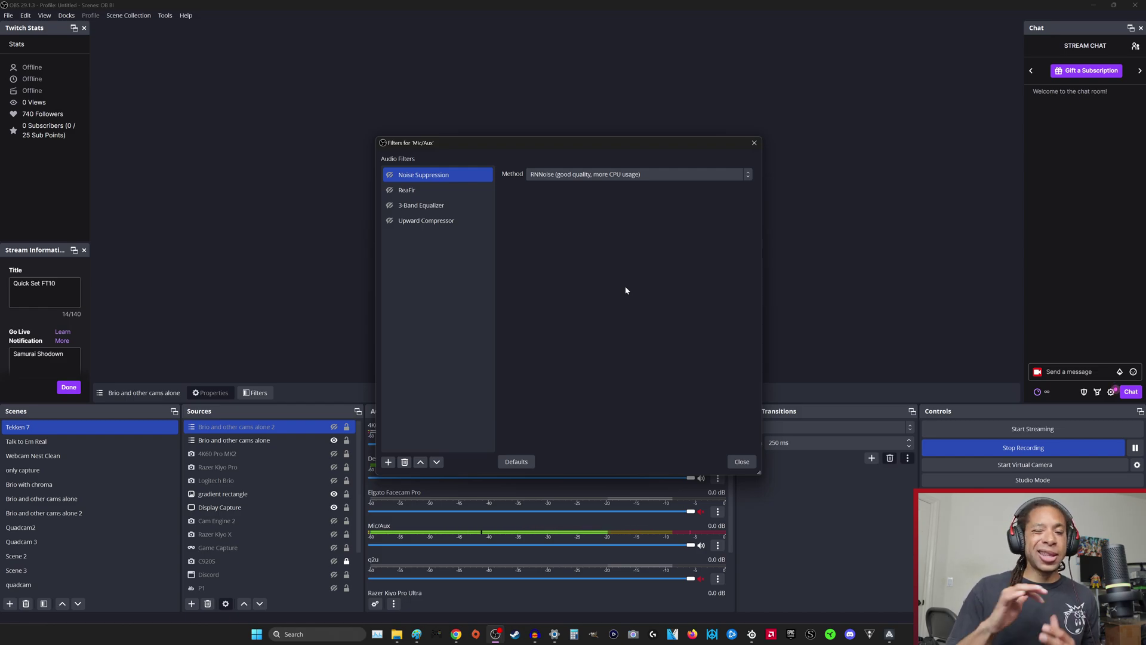
Enable the 3-Band Equalizer and the Noise Suppression filter, keeping the RNNoise method.
{"action": "left_click", "coordinate": [418, 204]}
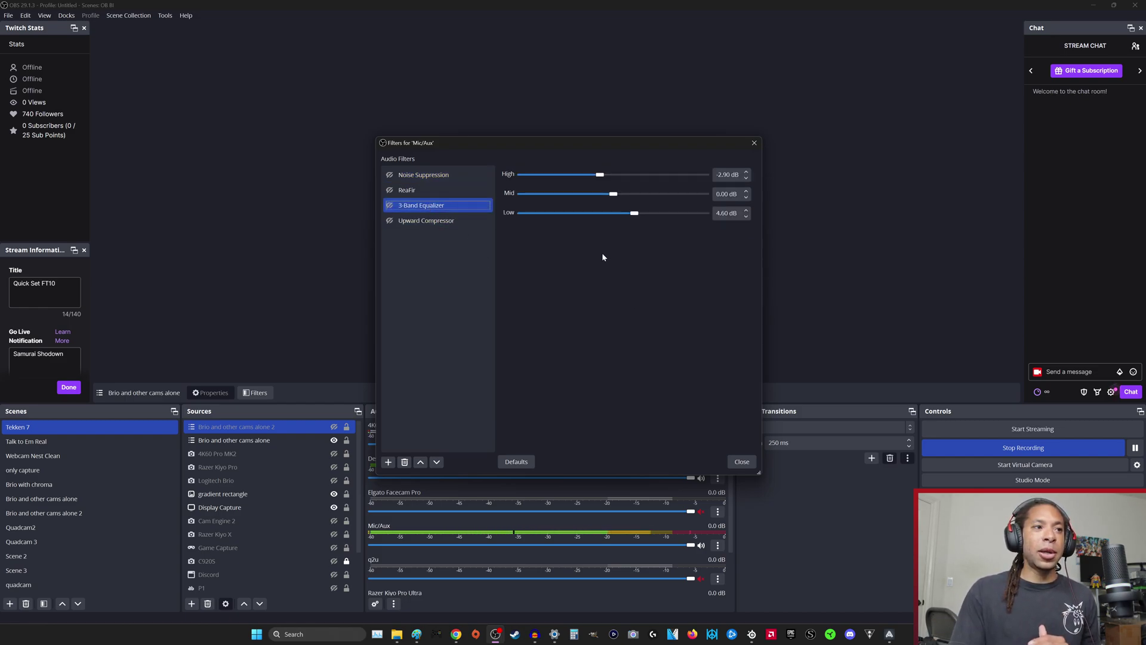
{"action": "left_click", "coordinate": [390, 206]}
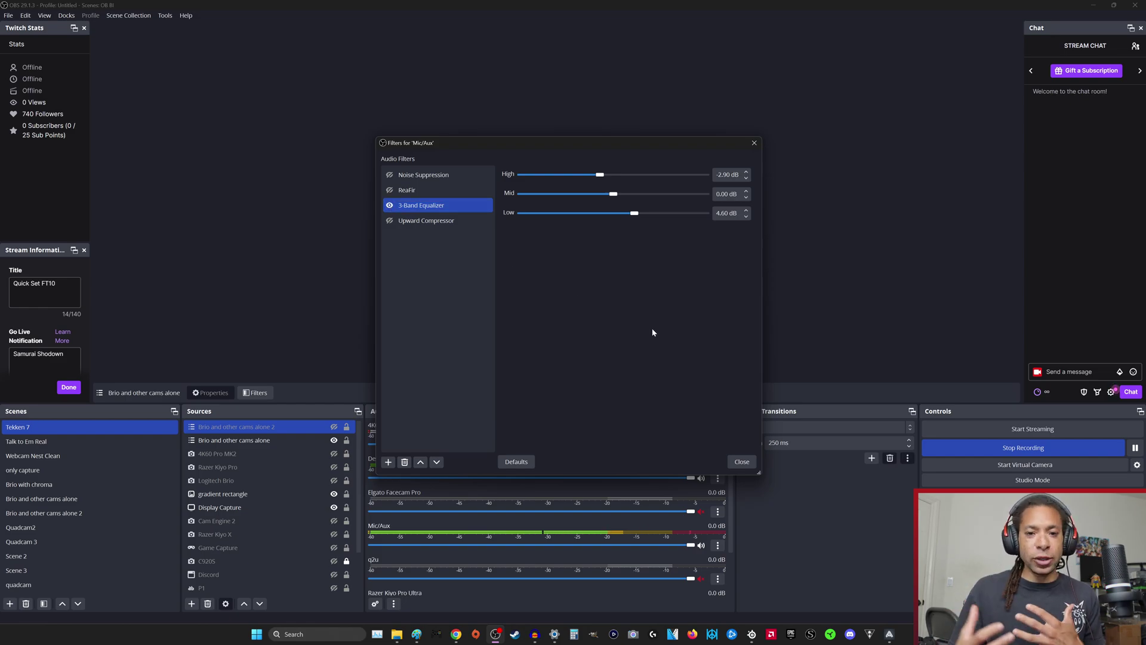
{"action": "left_click", "coordinate": [444, 175]}
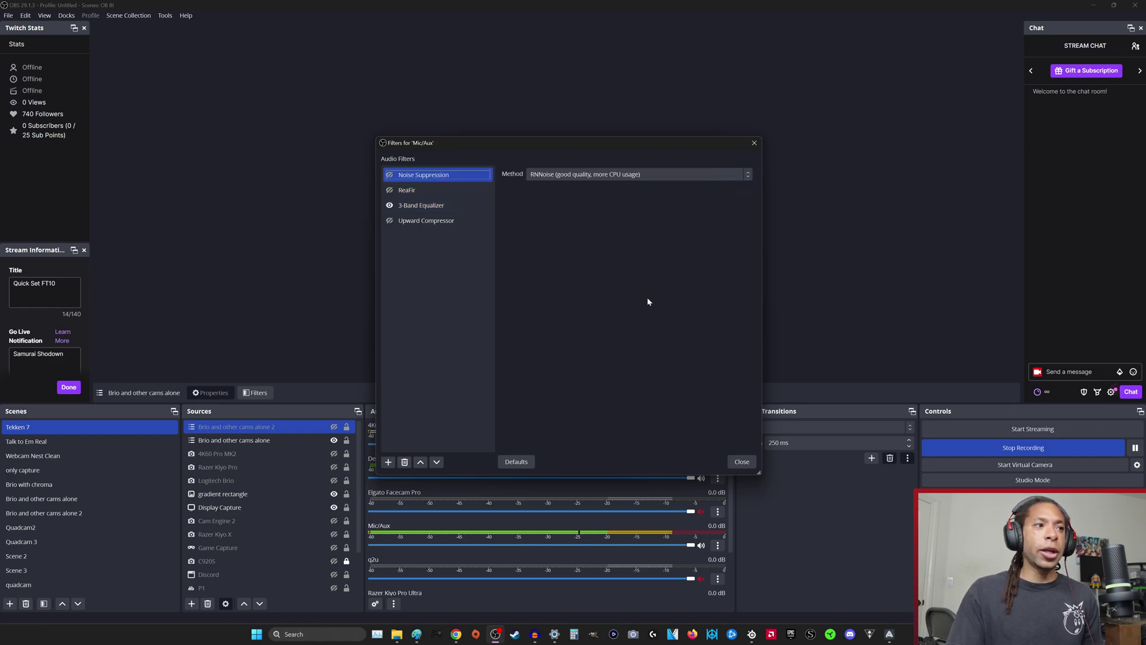
{"action": "left_click", "coordinate": [608, 175]}
{"action": "left_click", "coordinate": [587, 223]}
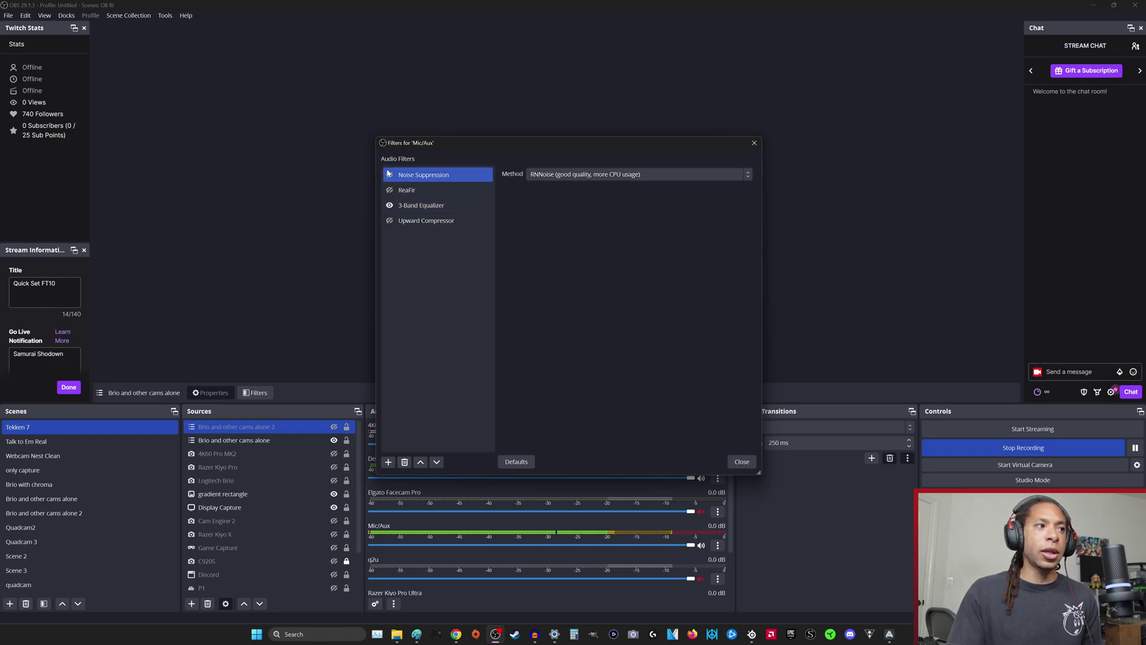
{"action": "left_click", "coordinate": [390, 175]}
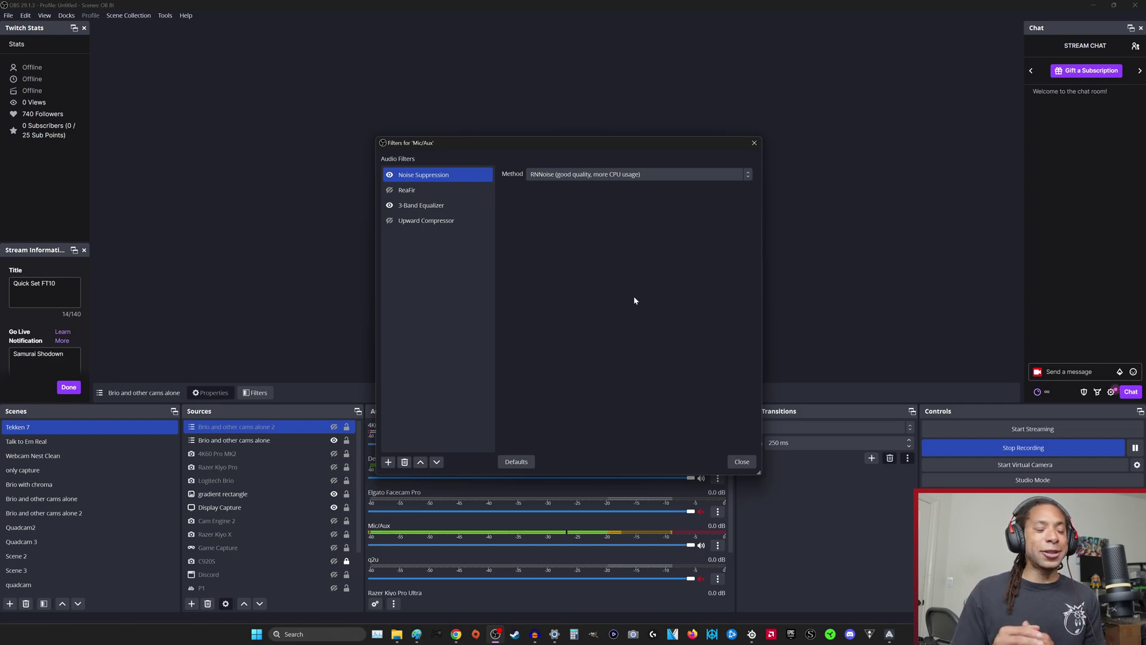